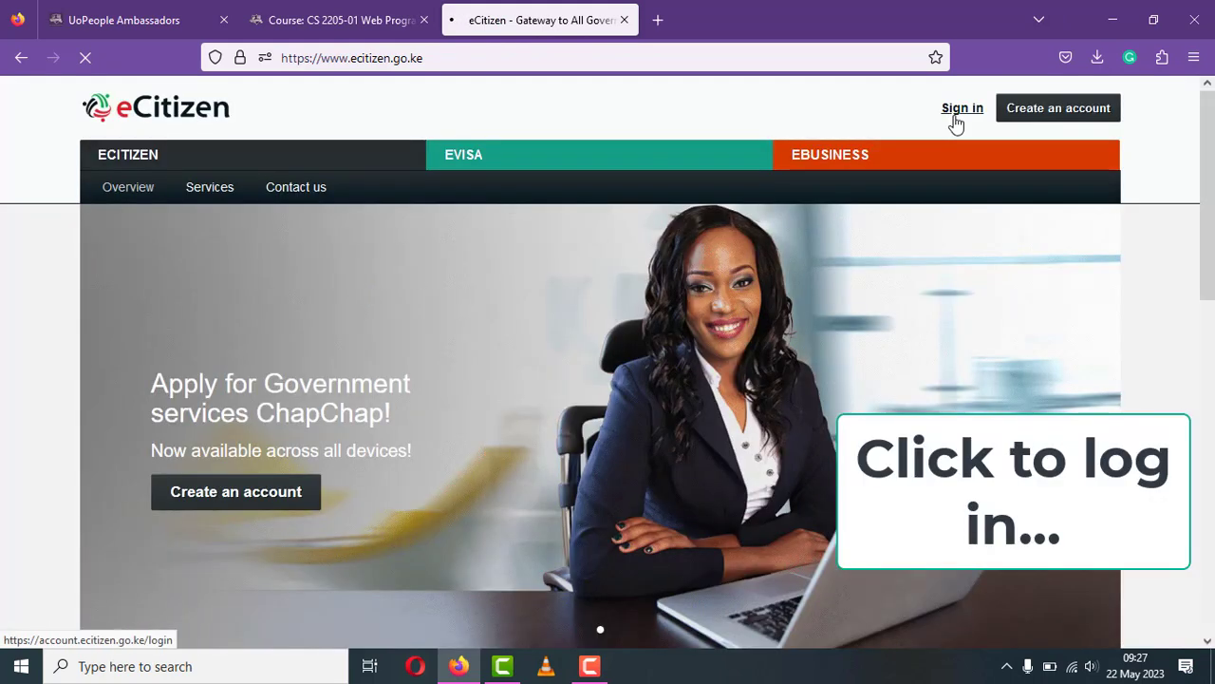
- Sign in to eCitizen with the saved One Login credentials to reach the dashboard
{"action": "left_click", "coordinate": [960, 110]}
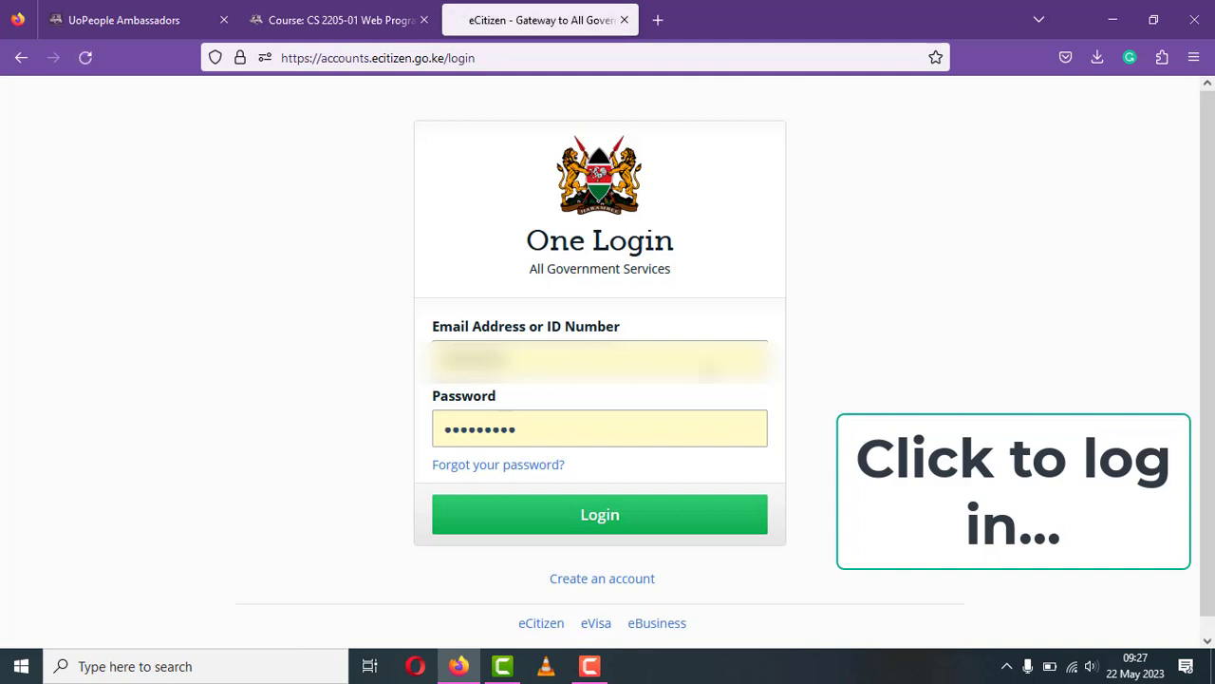
{"action": "left_click", "coordinate": [644, 529]}
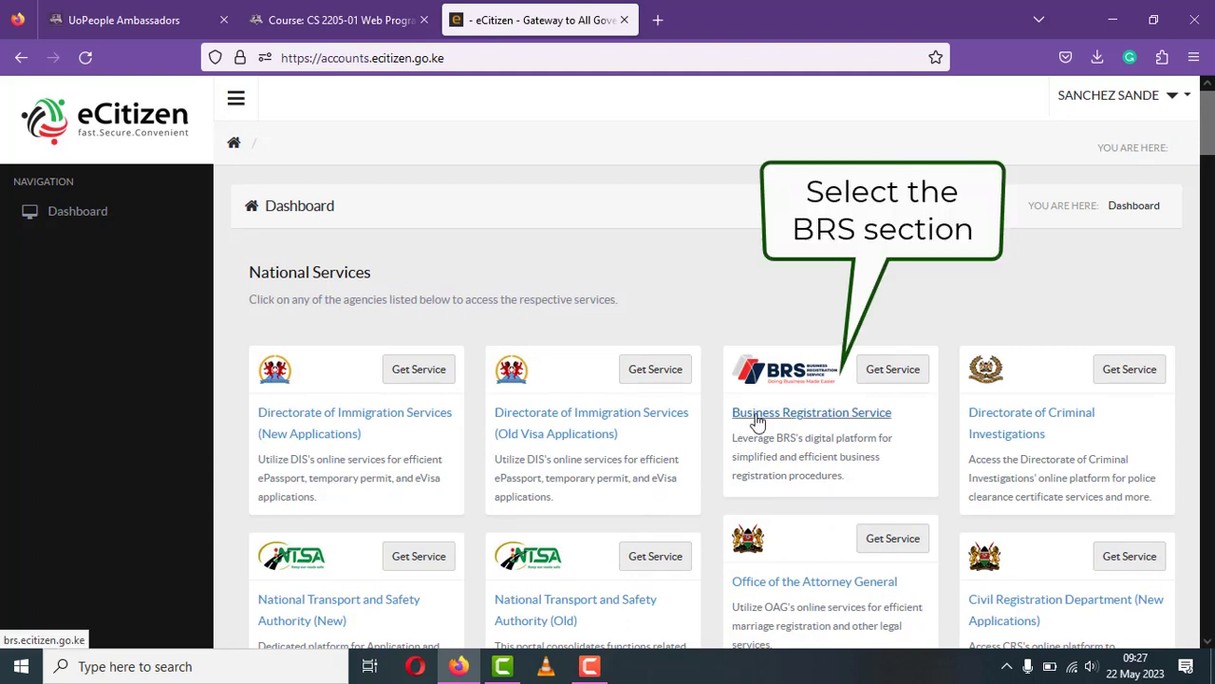
- Open the Business Registration Service and start a new Business Name Registration application
{"action": "left_click", "coordinate": [758, 420]}
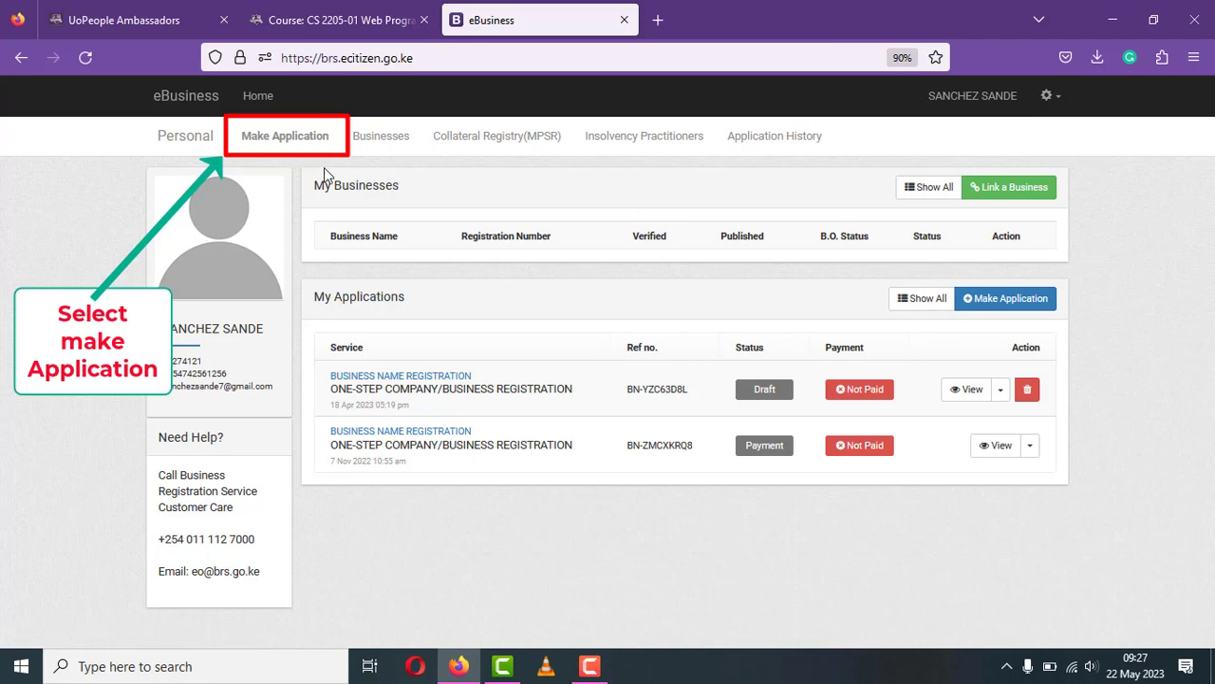
{"action": "left_click", "coordinate": [299, 144]}
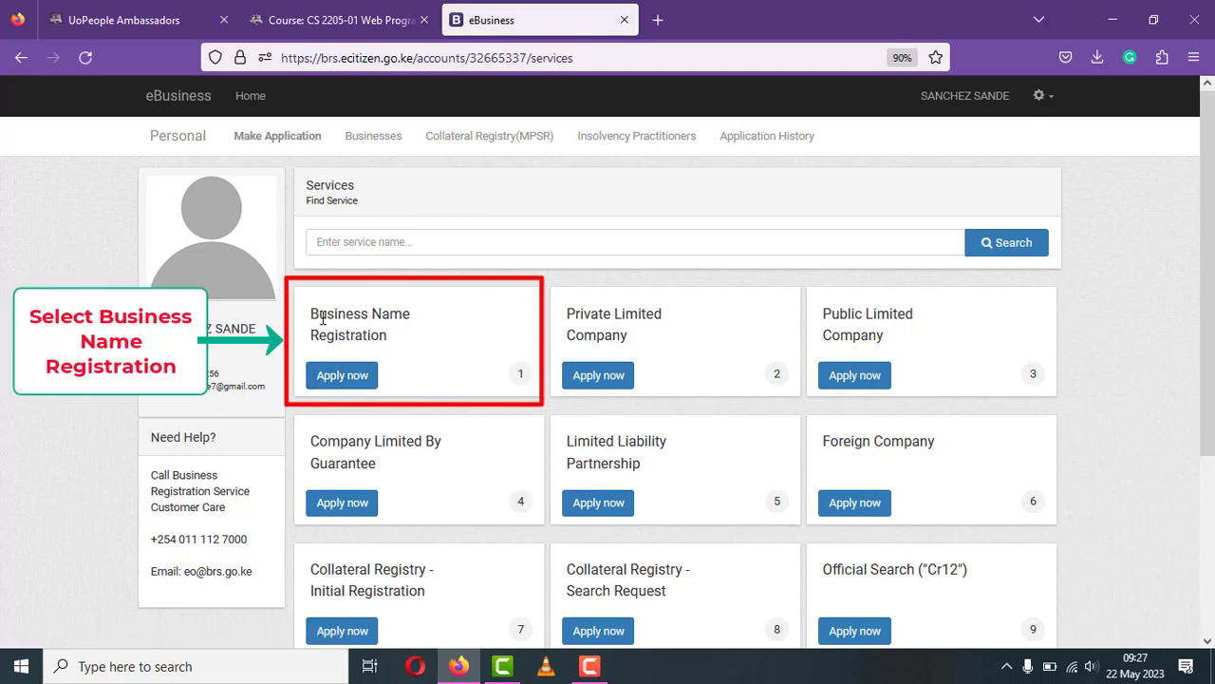
{"action": "left_click", "coordinate": [323, 376]}
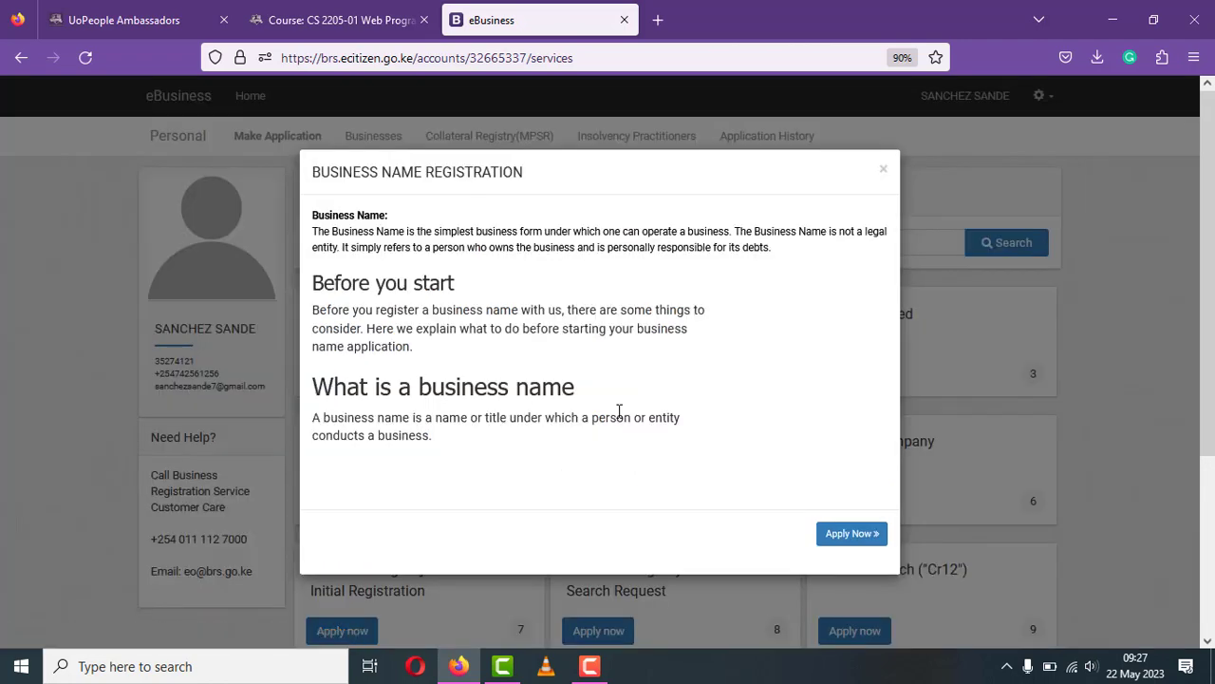
{"action": "left_click", "coordinate": [859, 536]}
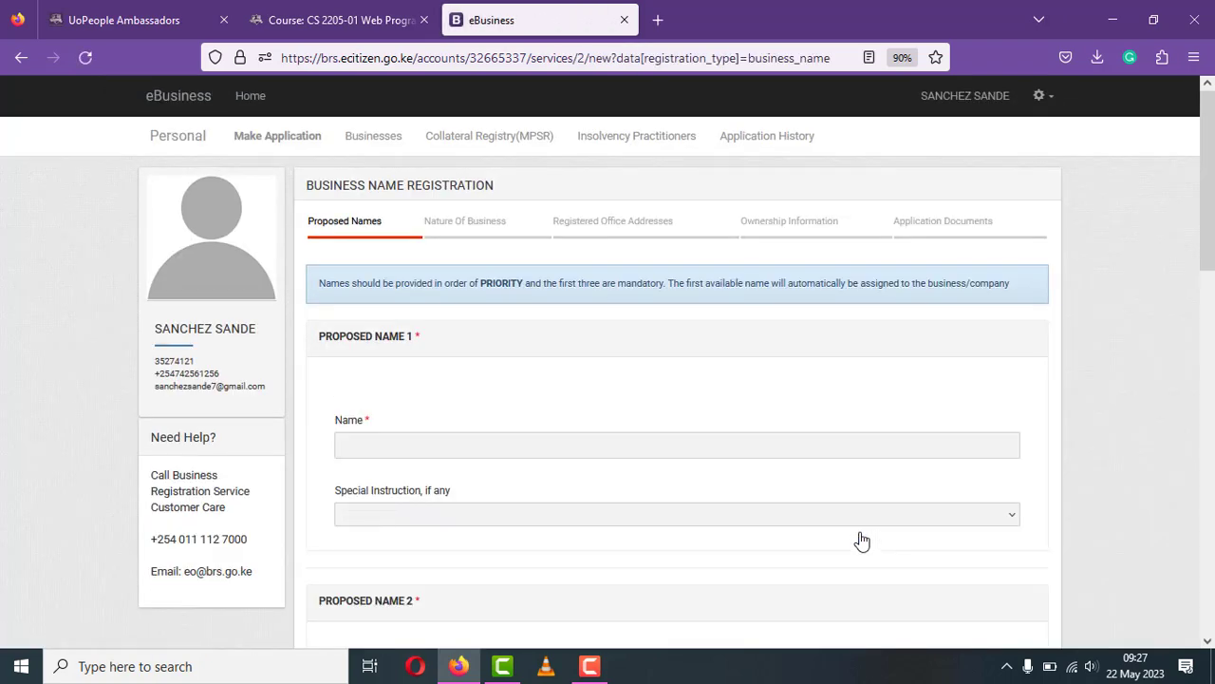
- Enter 'ENTER ANY NAME' as proposed name 1 with special instruction --None--
{"action": "left_click", "coordinate": [537, 443]}
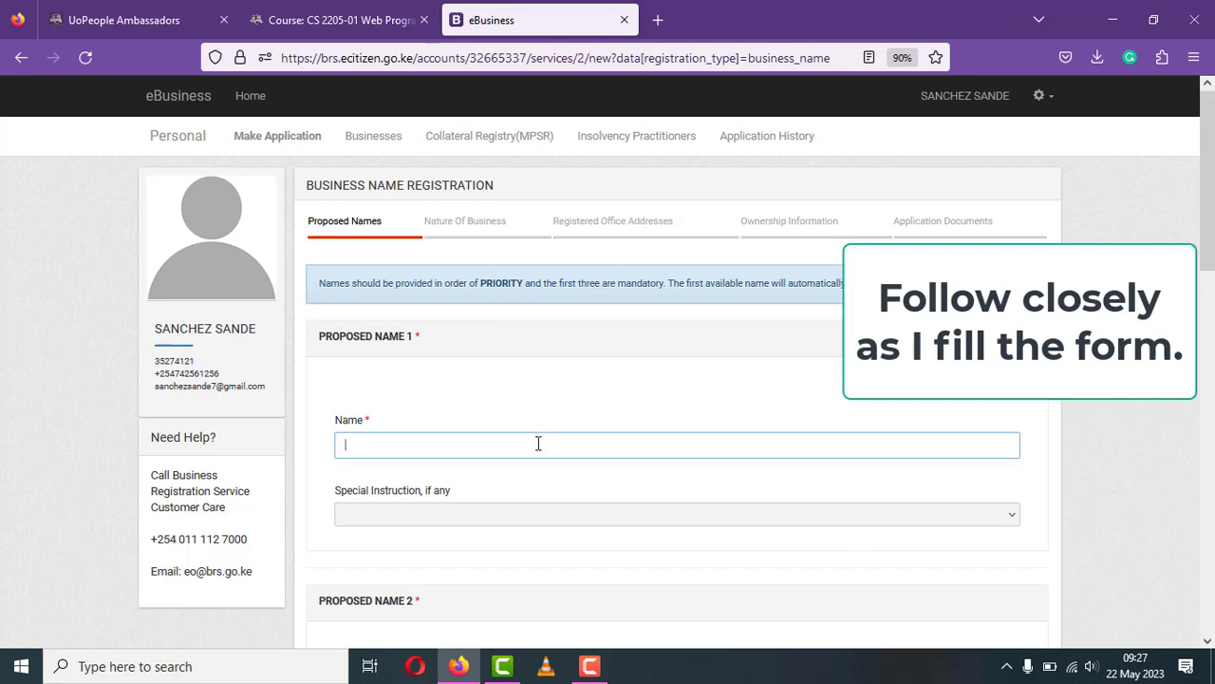
{"action": "type", "text": "ENTER A"}
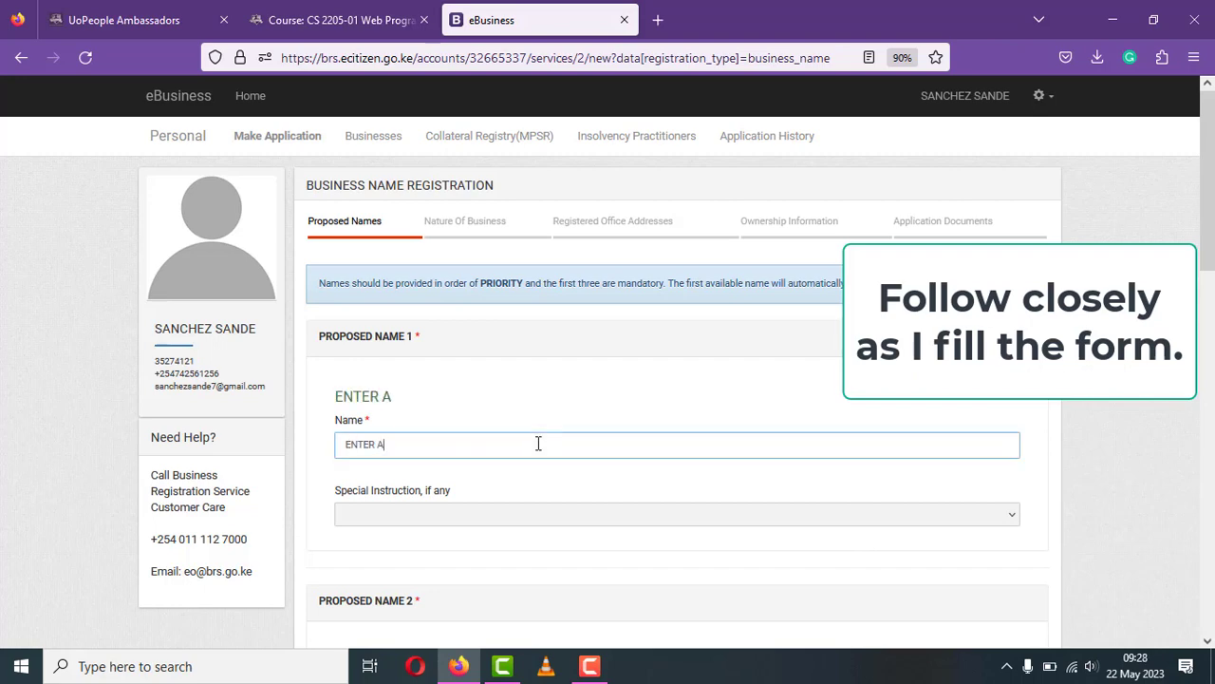
{"action": "type", "text": "NY NAME"}
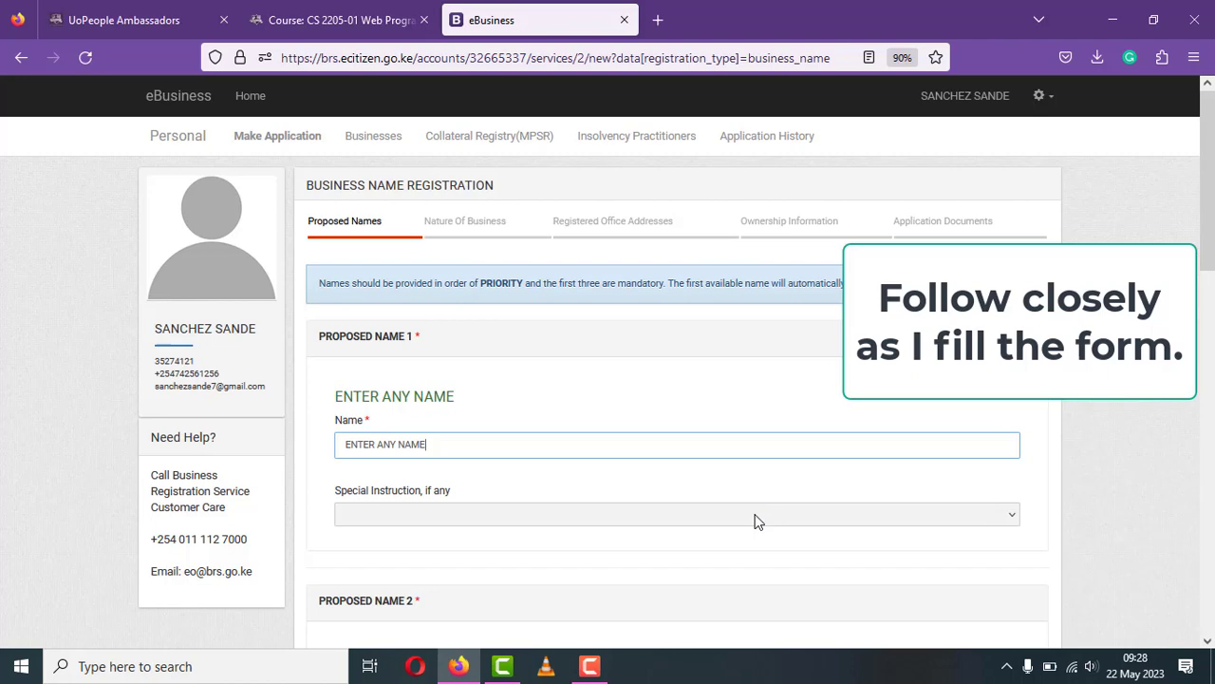
{"action": "left_click", "coordinate": [556, 520]}
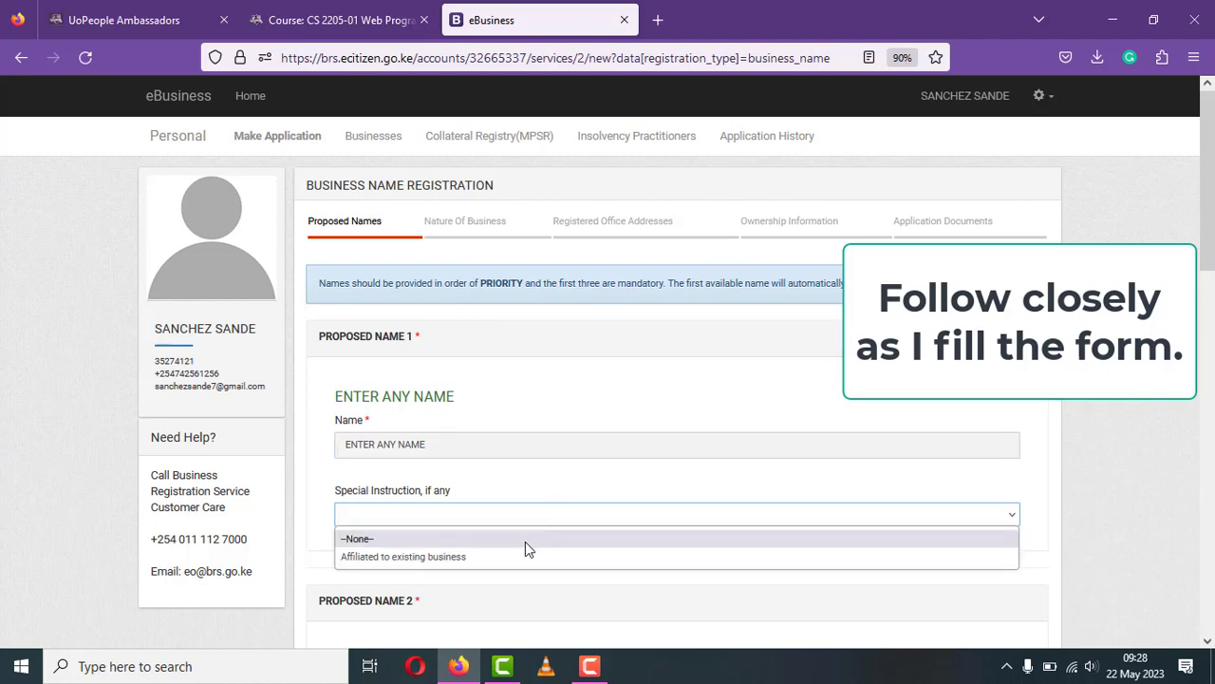
{"action": "left_click", "coordinate": [528, 539]}
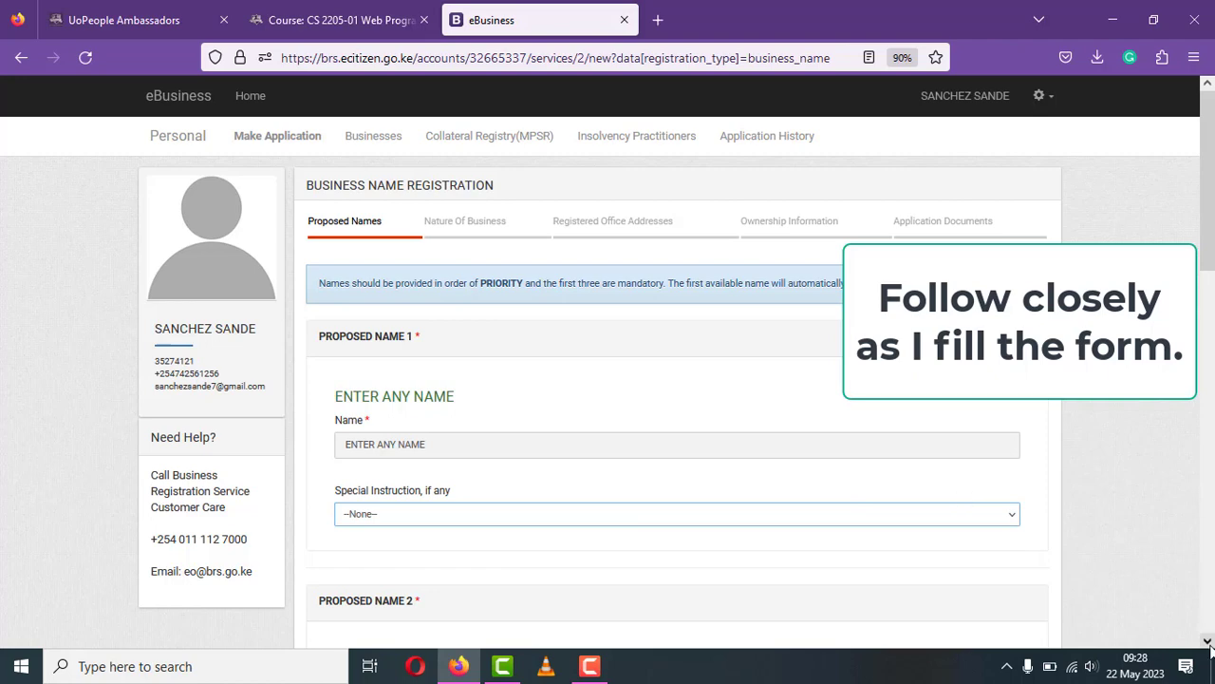
- Enter 'ENTER ANY SECOND NAME' as proposed name 2 with special instruction --None--
{"action": "scroll", "coordinate": [1208, 642], "scroll_direction": "down", "scroll_amount": 3}
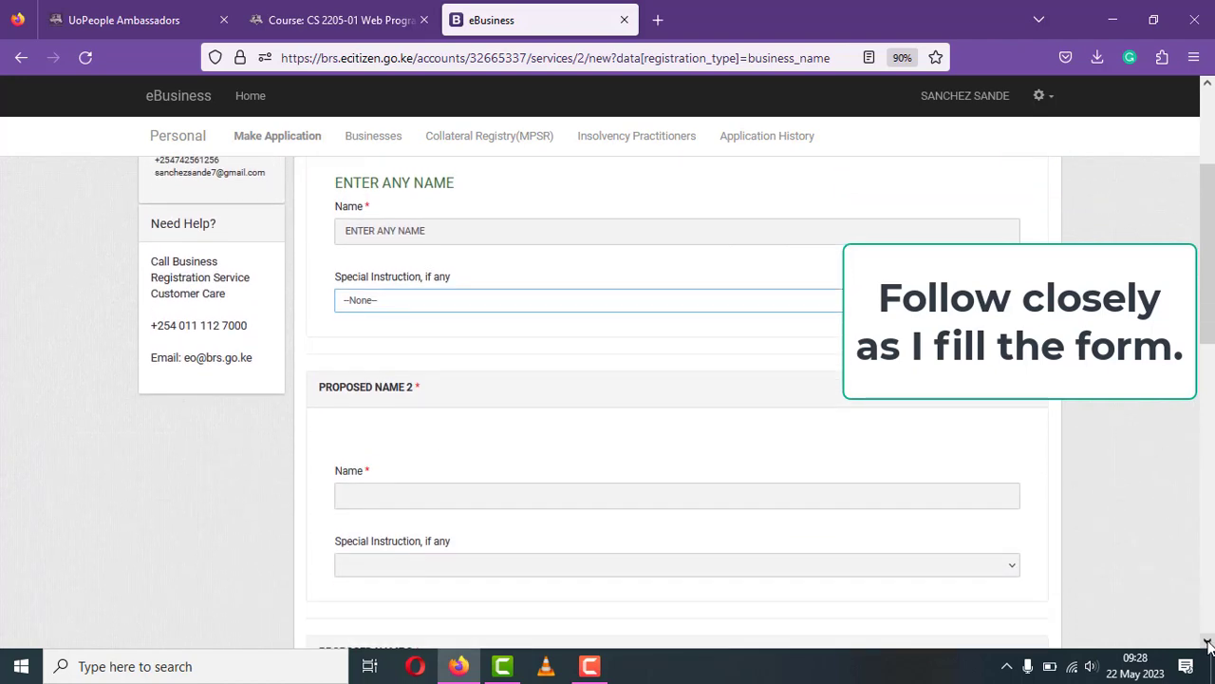
{"action": "scroll", "coordinate": [1208, 644], "scroll_direction": "down", "scroll_amount": 1}
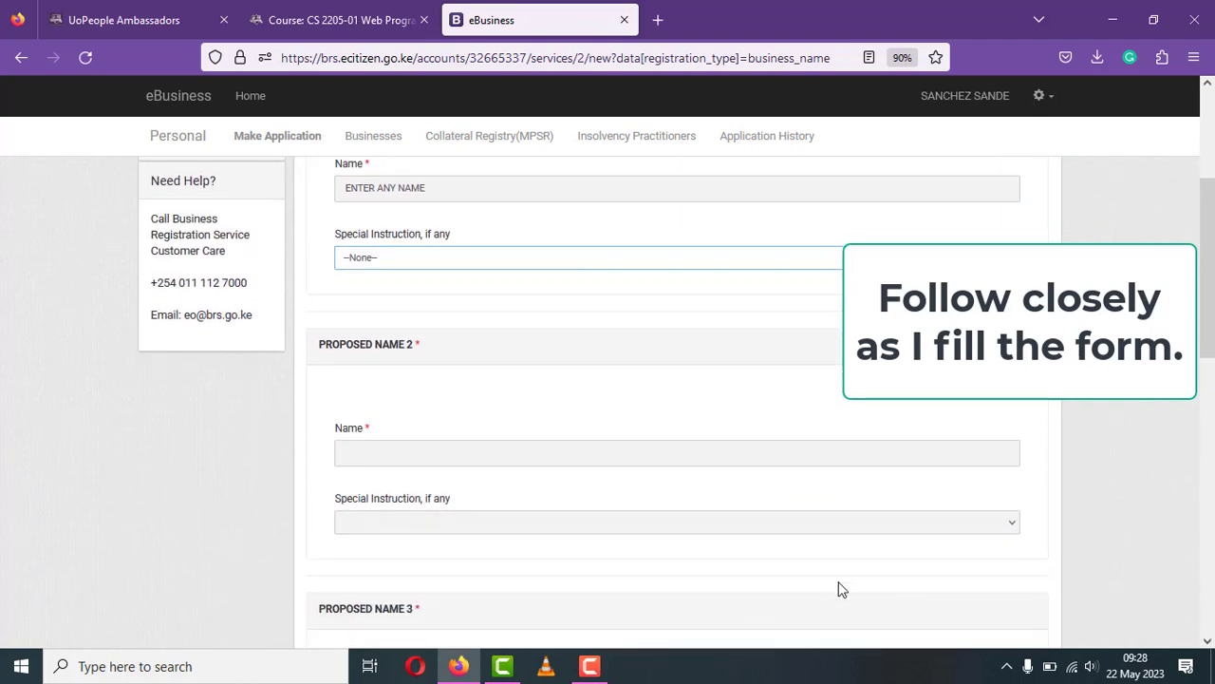
{"action": "left_click", "coordinate": [663, 457]}
{"action": "type", "text": "E"}
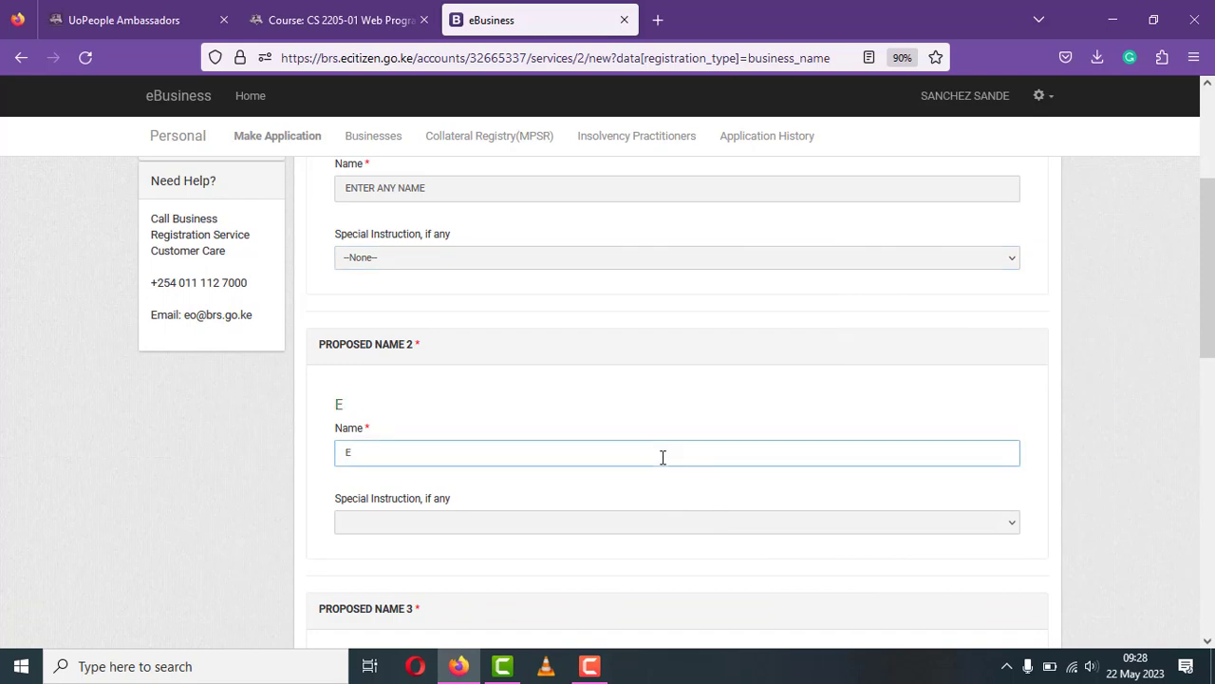
{"action": "type", "text": "NTER ANY NA"}
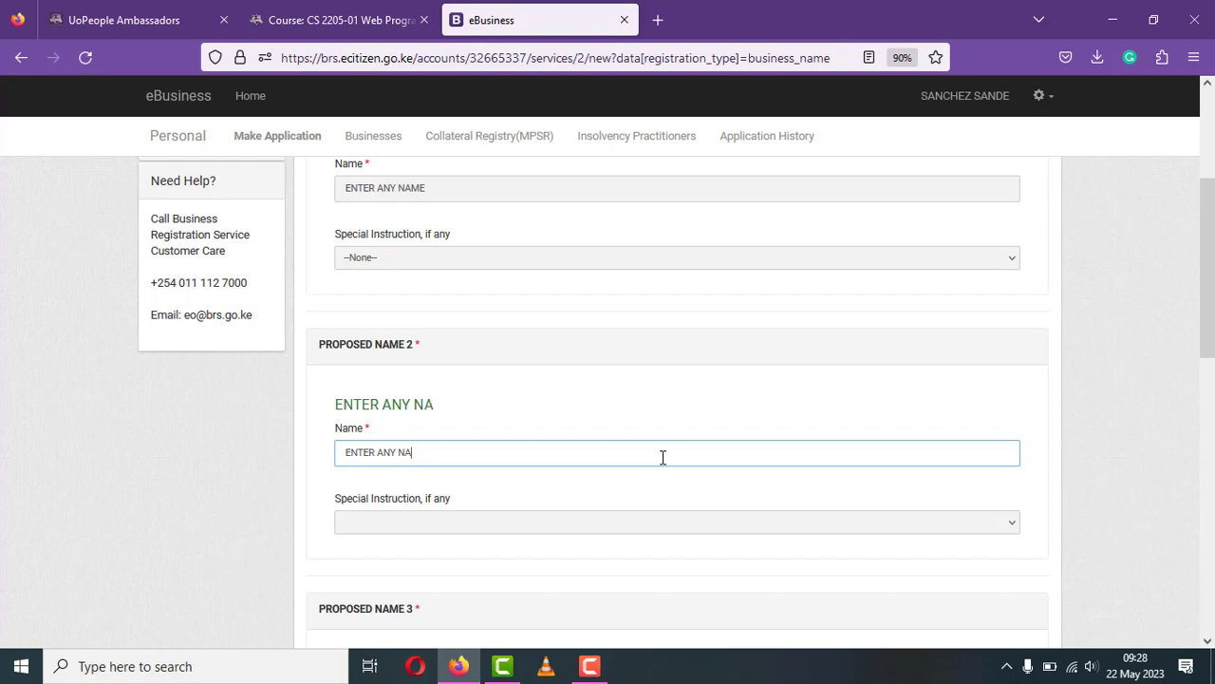
{"action": "type", "text": "ME SECOND"}
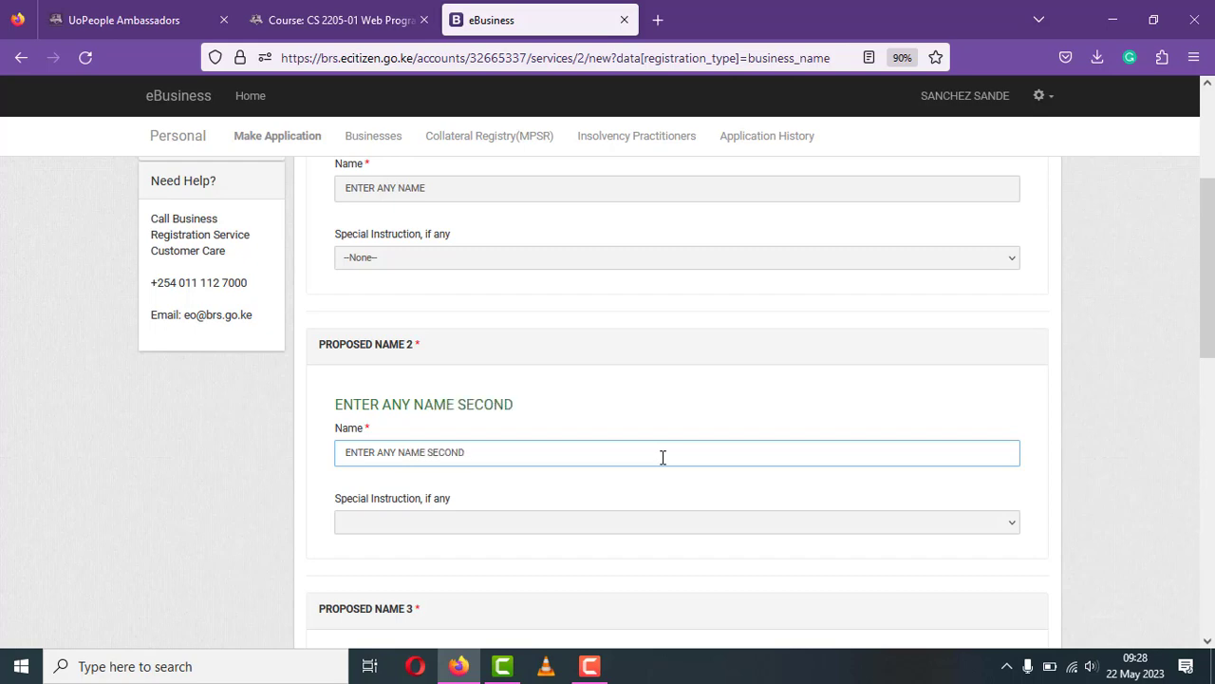
{"action": "key", "text": "BackSpace"}
{"action": "key", "text": "BackSpace"}
{"action": "key", "text": "BackSpace"}
{"action": "key", "text": "BackSpace"}
{"action": "key", "text": "BackSpace"}
{"action": "key", "text": "BackSpace"}
{"action": "type", "text": "SECOND"}
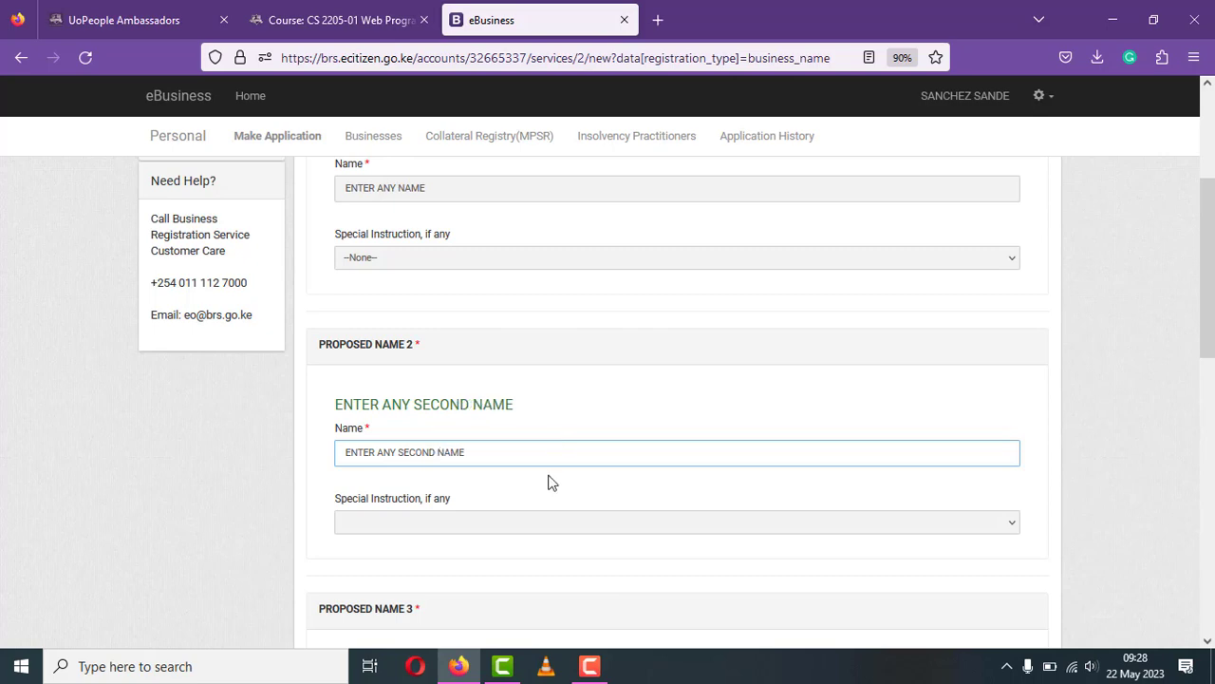
{"action": "left_click", "coordinate": [532, 522]}
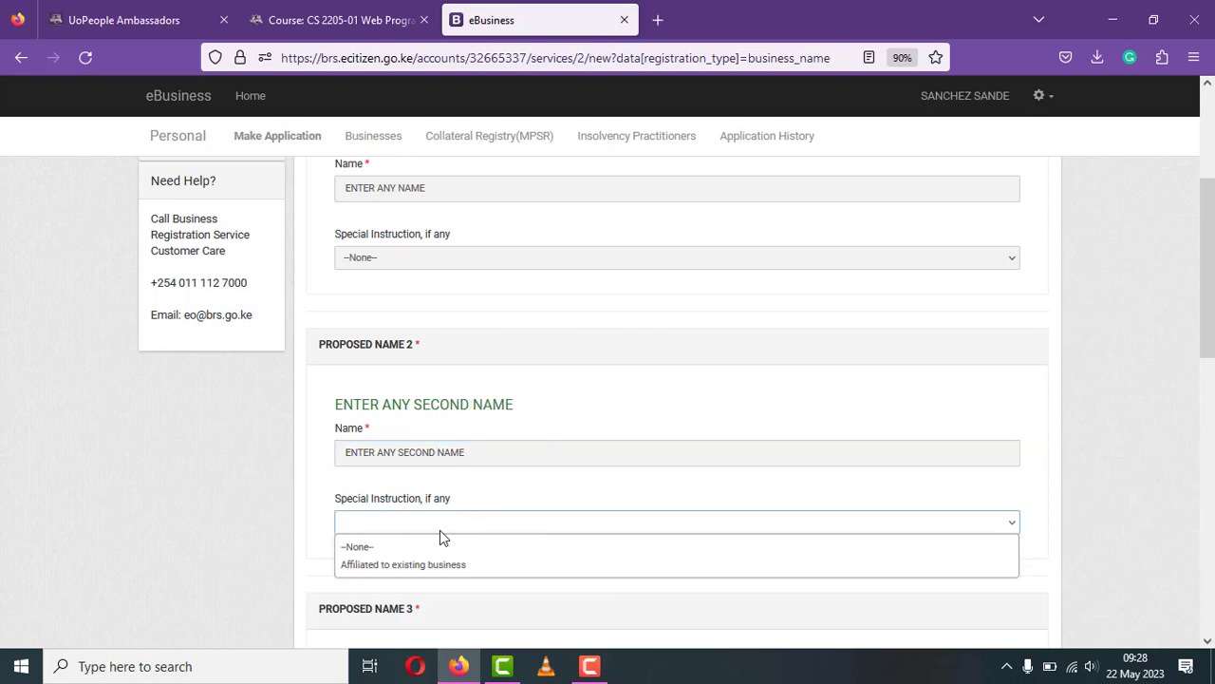
{"action": "left_click", "coordinate": [460, 545]}
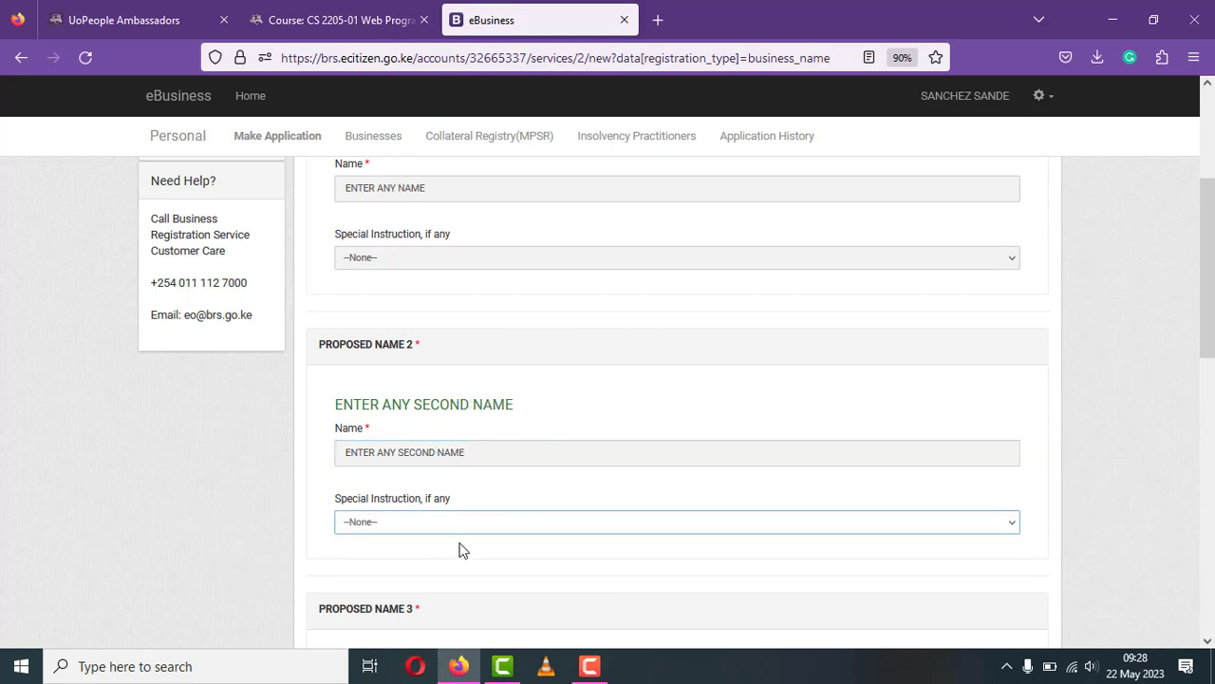
{"action": "left_click", "coordinate": [1208, 643]}
{"action": "scroll", "coordinate": [1208, 642], "scroll_direction": "down", "scroll_amount": 4}
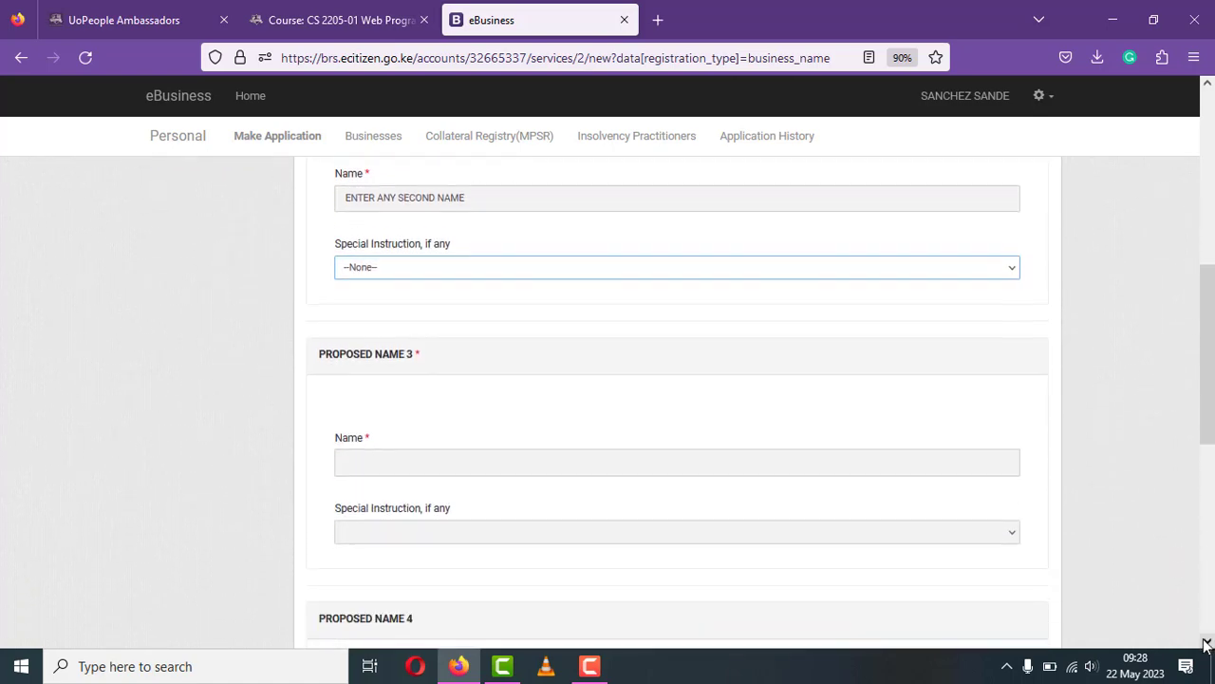
- Enter 'ENTER ANY THIRD NAME' as proposed name 3 with no special instruction
{"action": "left_click", "coordinate": [625, 465]}
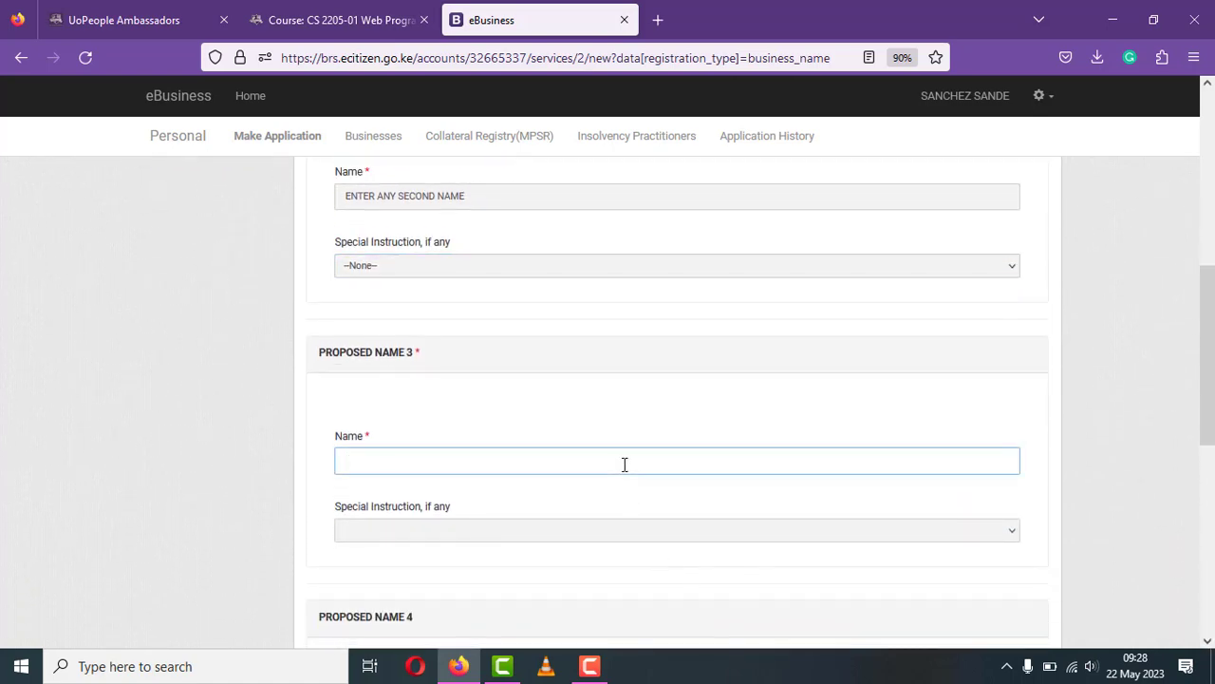
{"action": "type", "text": "ENTER ANY THIR"}
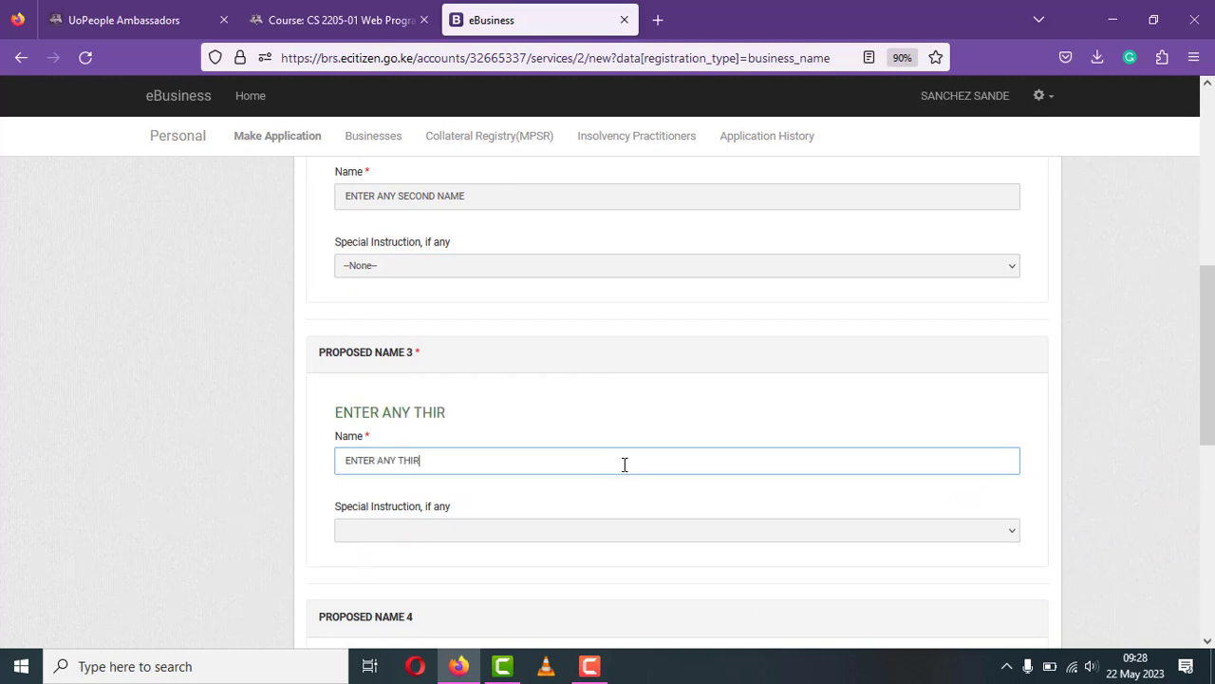
{"action": "type", "text": "D NAME"}
{"action": "left_click", "coordinate": [848, 534]}
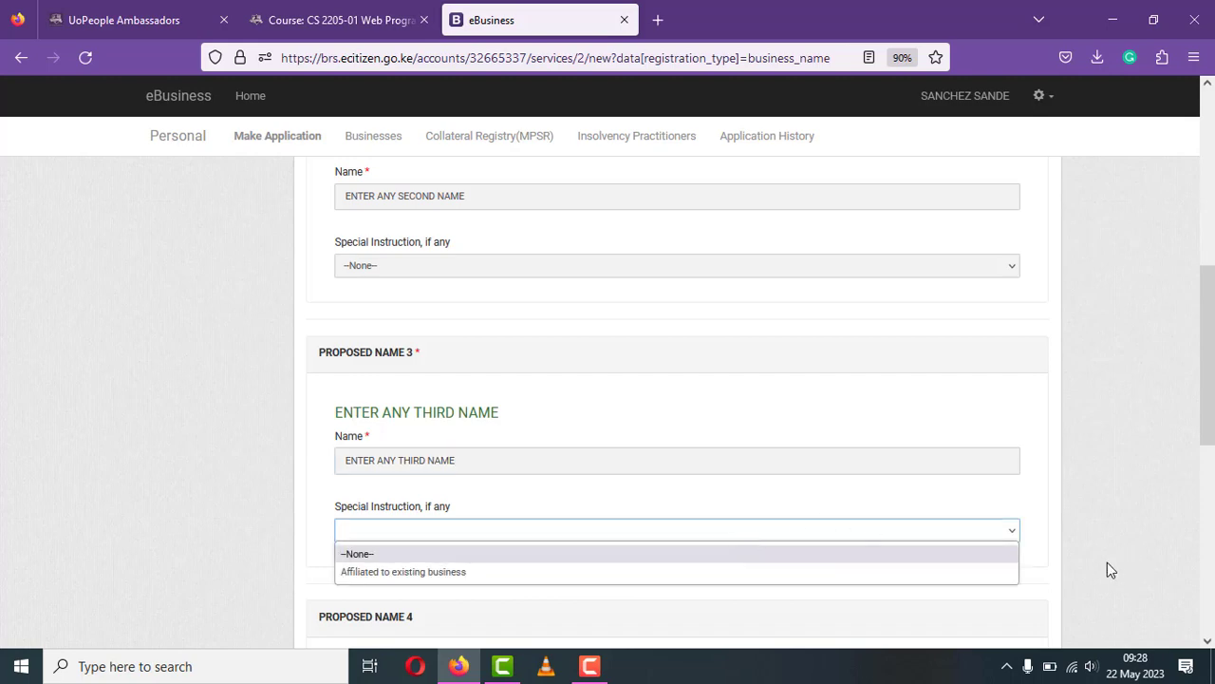
{"action": "left_click", "coordinate": [1001, 561]}
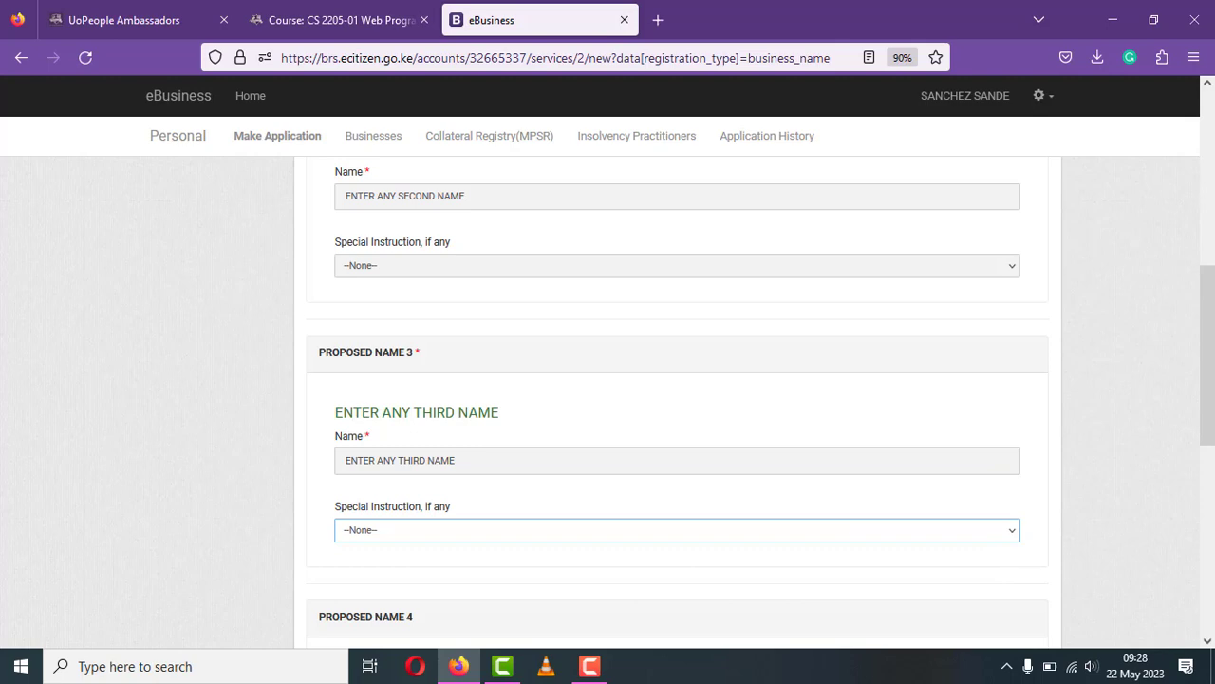
{"action": "left_click", "coordinate": [1209, 641]}
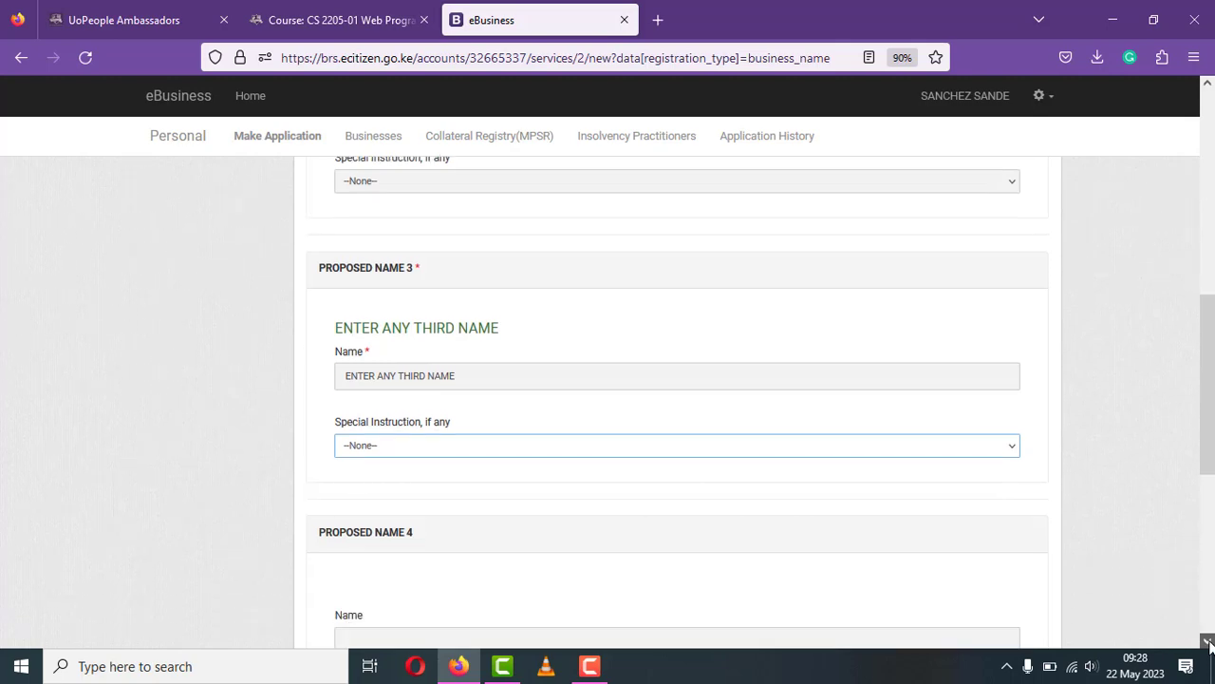
{"action": "scroll", "coordinate": [1208, 644], "scroll_direction": "down", "scroll_amount": 3}
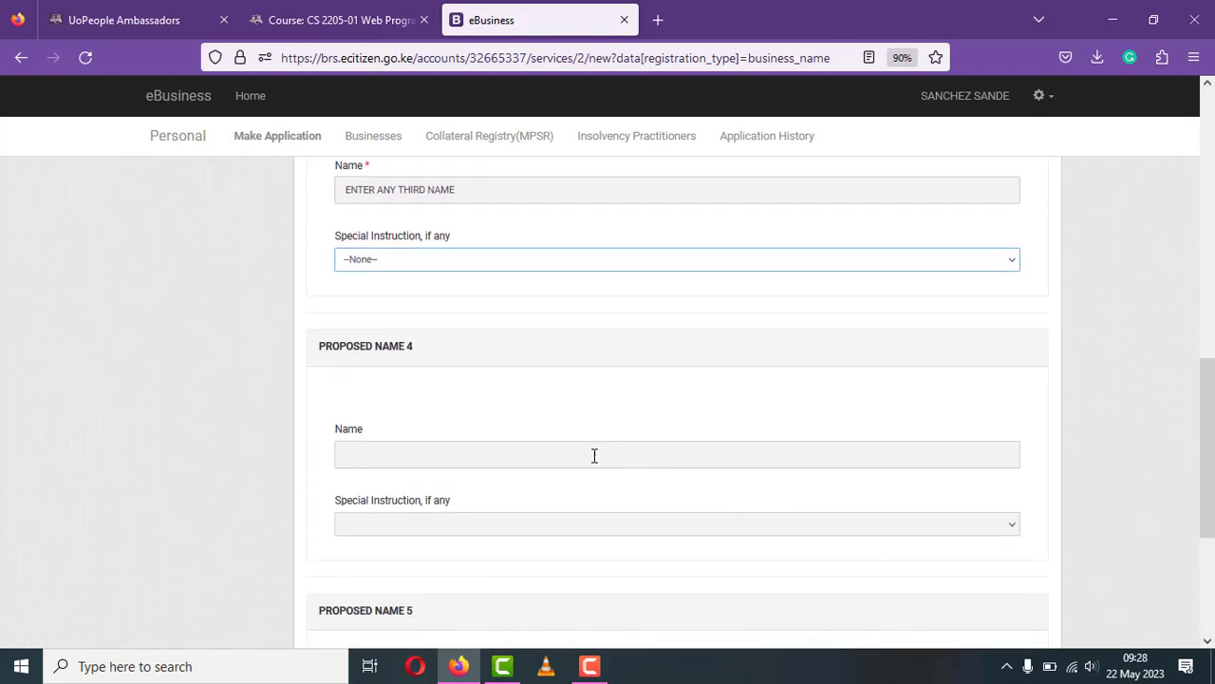
- Enter 'ENTER ANY FORTH NAME' as proposed name 4 with no special instruction
{"action": "left_click", "coordinate": [595, 456]}
{"action": "type", "text": "E"}
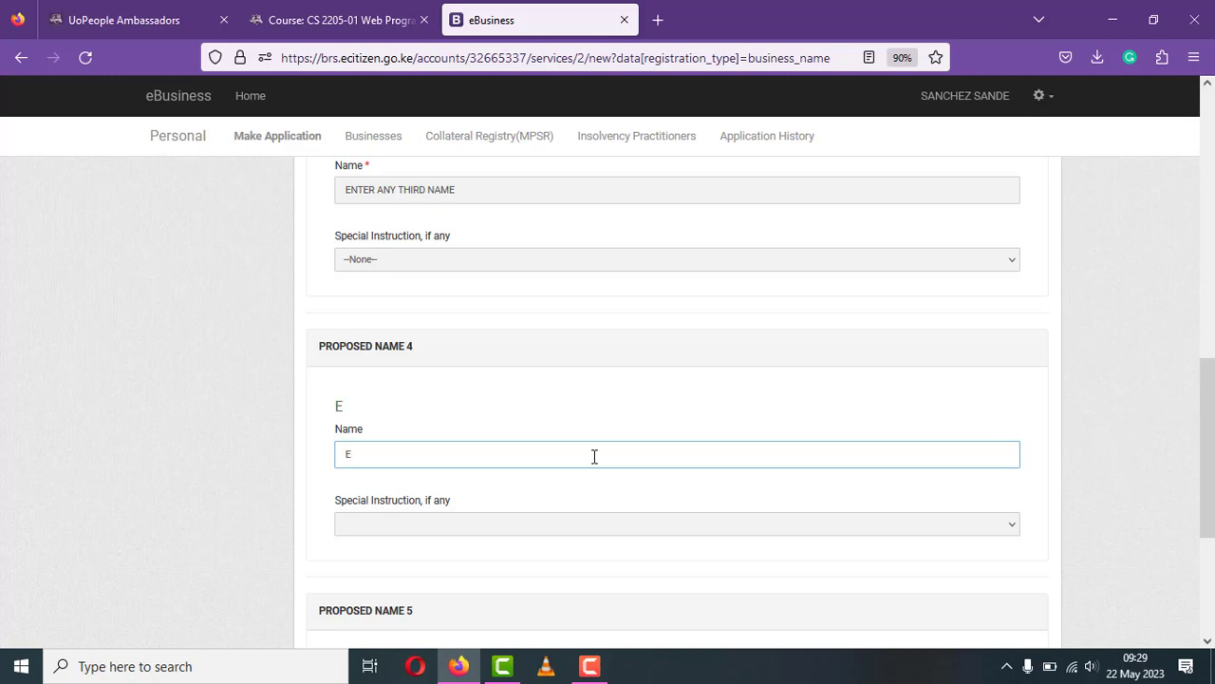
{"action": "type", "text": "NY"}
{"action": "type", "text": "ER"}
{"action": "type", "text": " ANY"}
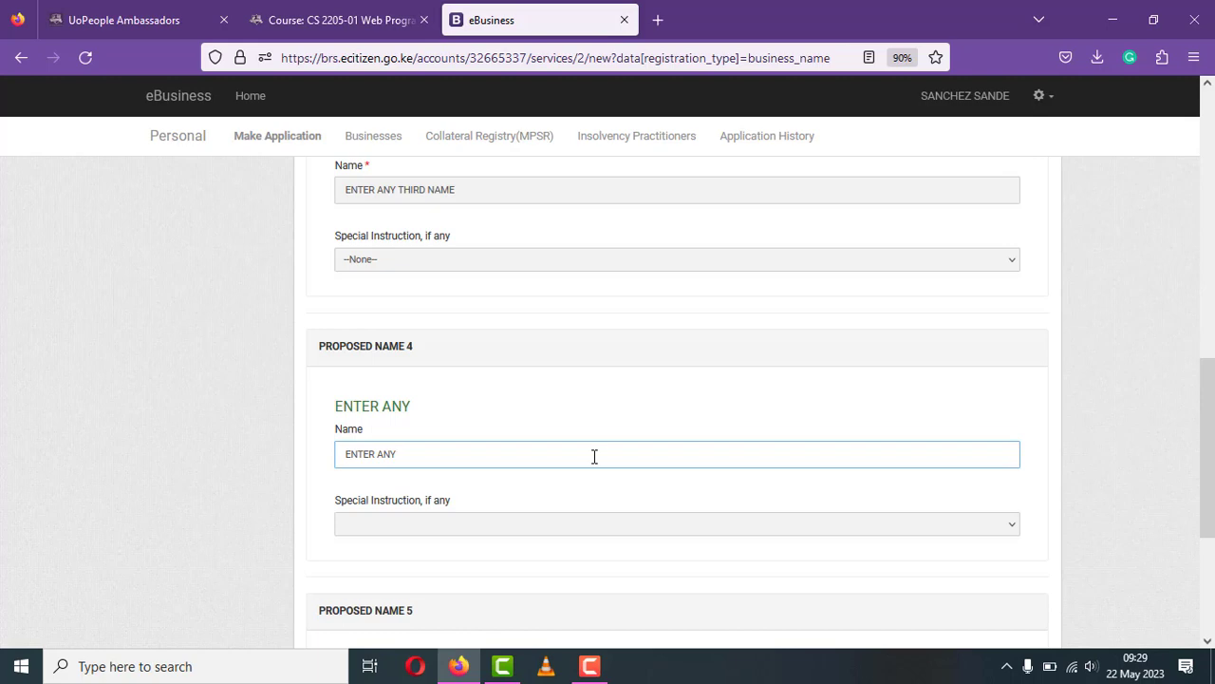
{"action": "type", "text": " FORTH NAME"}
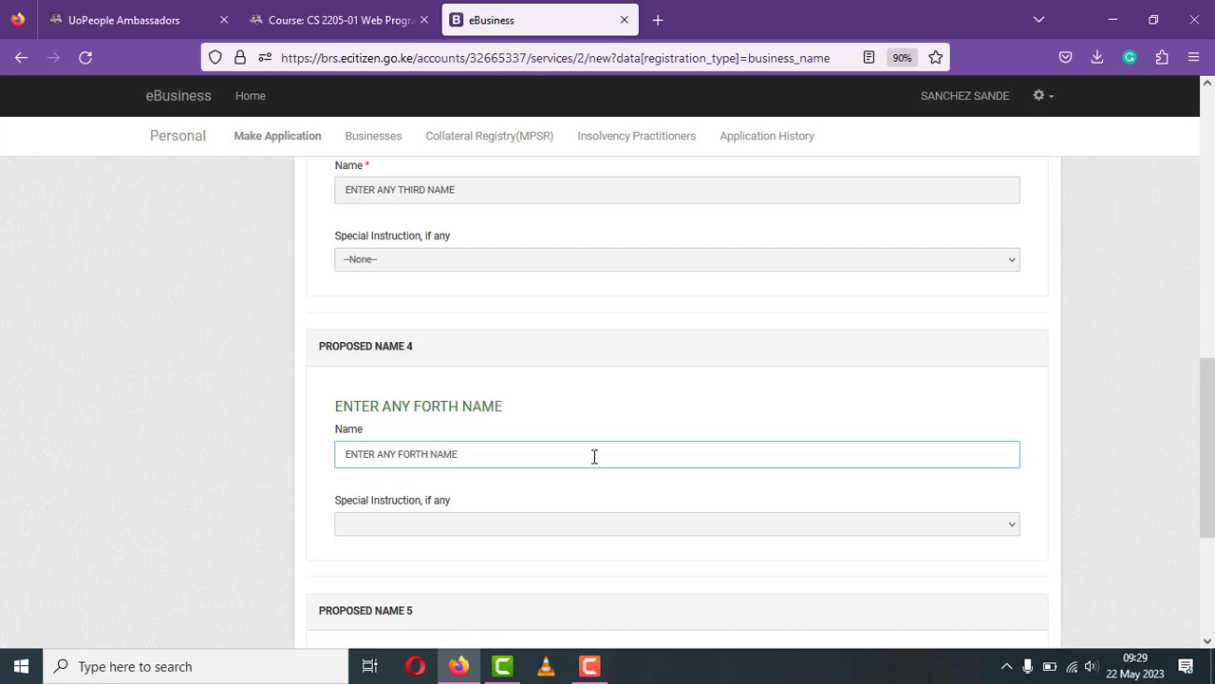
{"action": "left_click", "coordinate": [570, 528]}
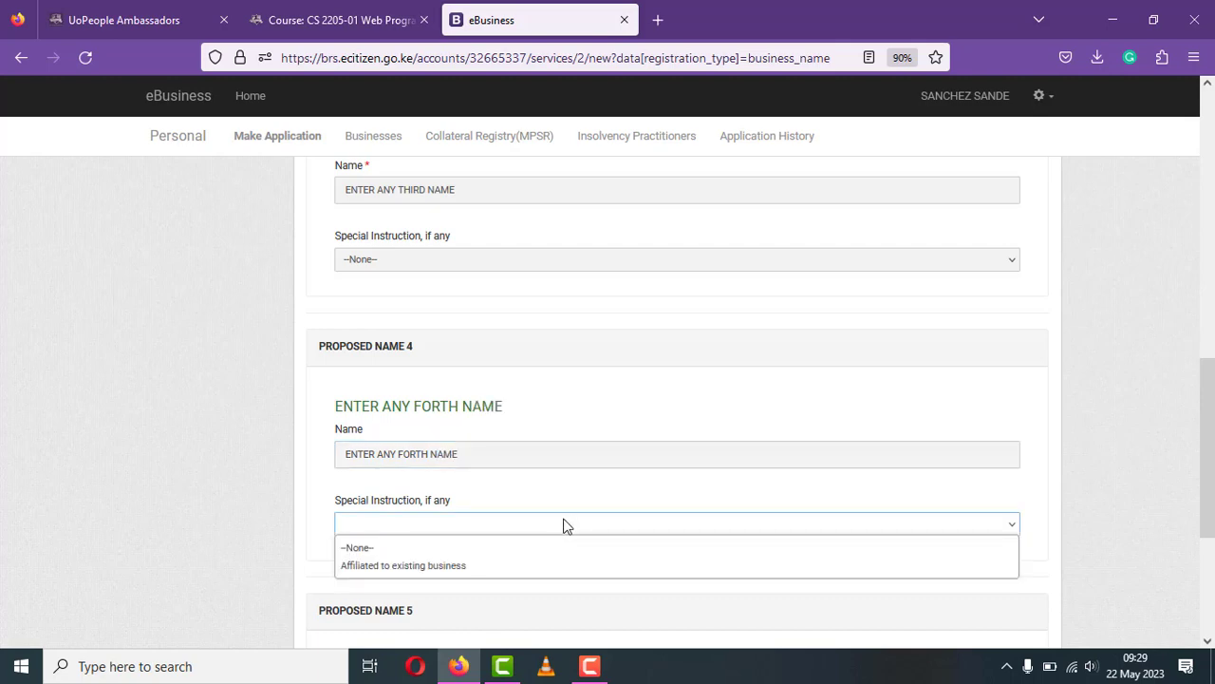
{"action": "left_click", "coordinate": [506, 548]}
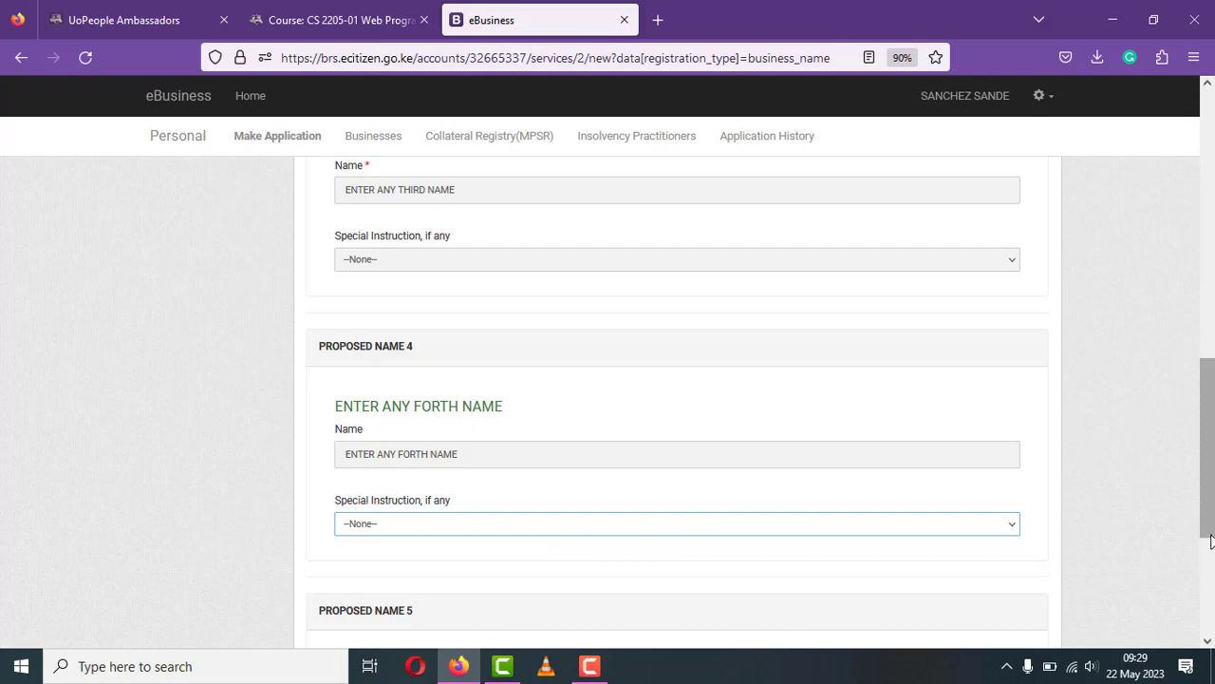
{"action": "scroll", "coordinate": [1211, 592], "scroll_direction": "down", "scroll_amount": 3}
{"action": "scroll", "coordinate": [1212, 589], "scroll_direction": "down", "scroll_amount": 3}
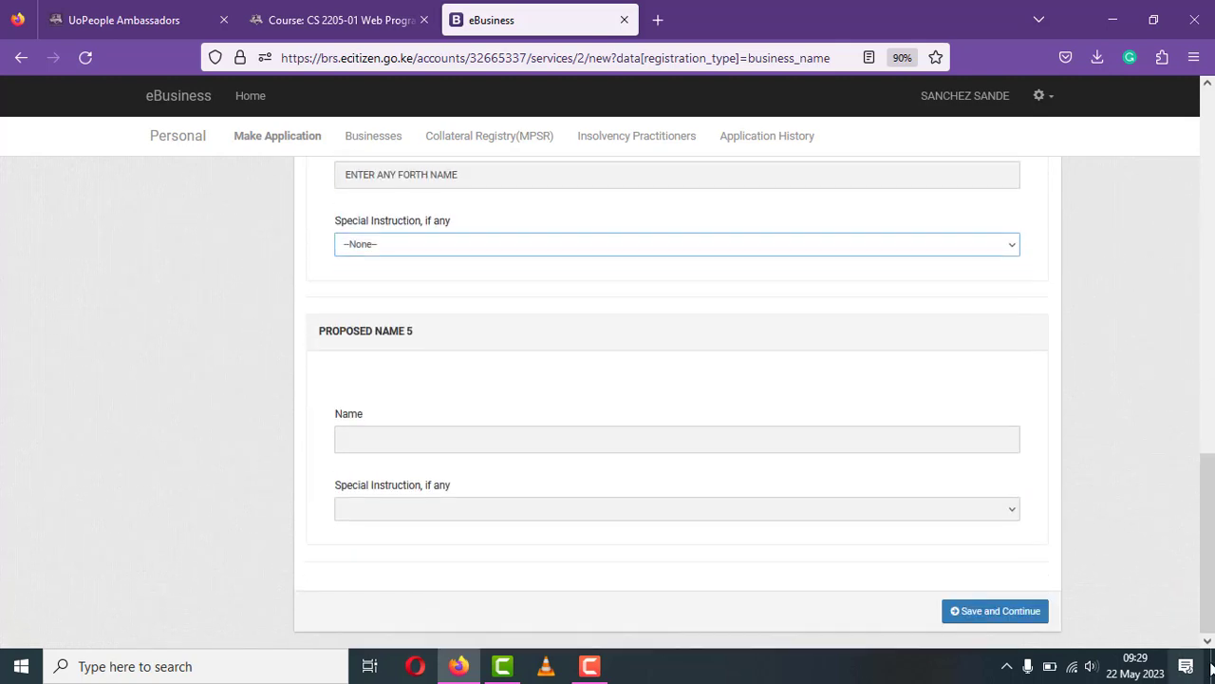
- Enter 'ENTER ANY FIFTH NAME' as proposed name 5 with no special instruction, then save the names
{"action": "left_click", "coordinate": [551, 435]}
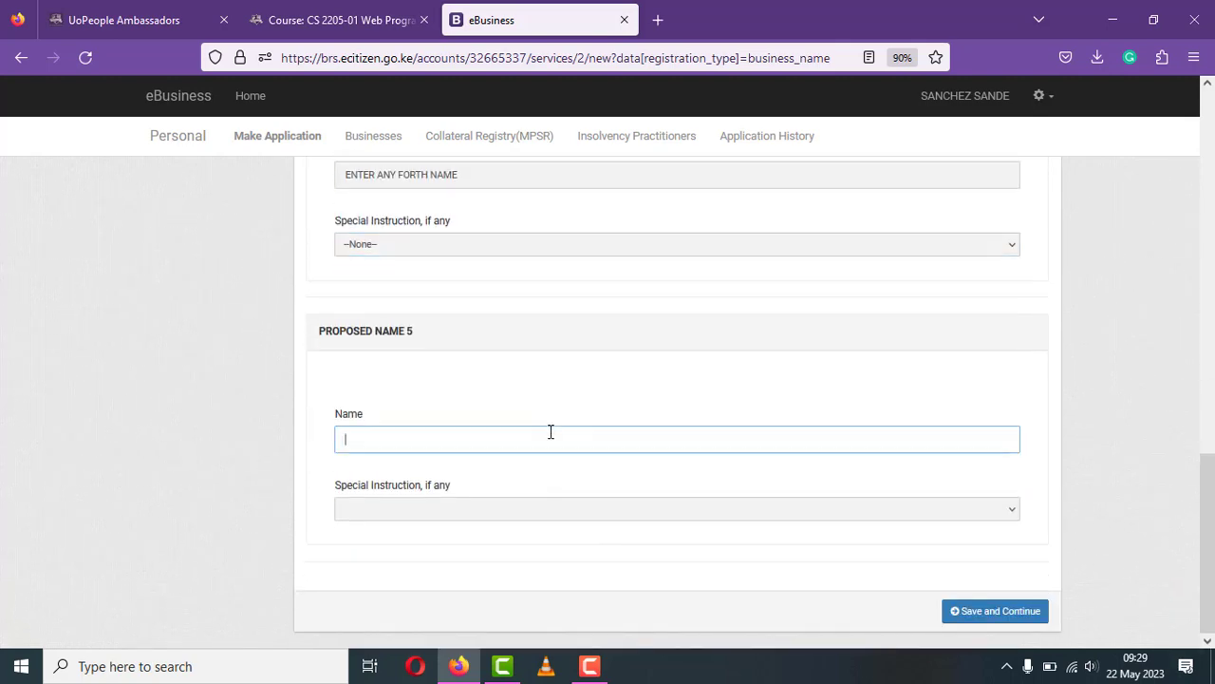
{"action": "type", "text": "ENTER any"}
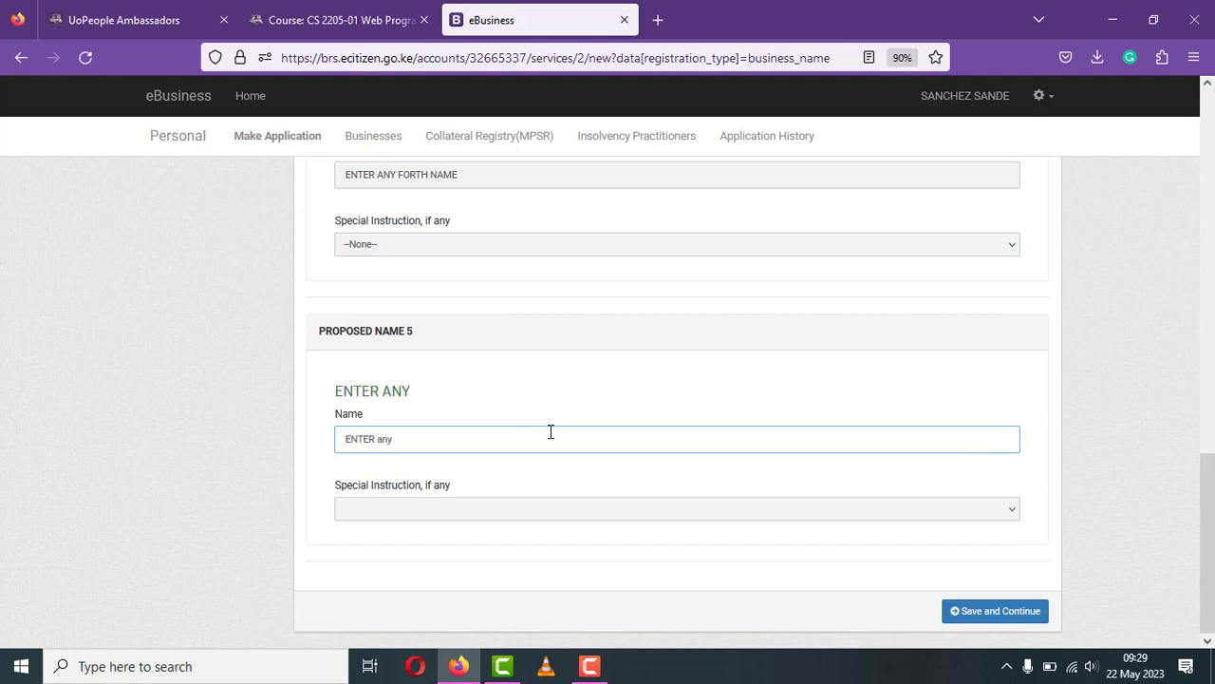
{"action": "key", "text": "BackSpace"}
{"action": "key", "text": "BackSpace"}
{"action": "type", "text": "ANY T"}
{"action": "type", "text": "IFTH "}
{"action": "type", "text": "NAME"}
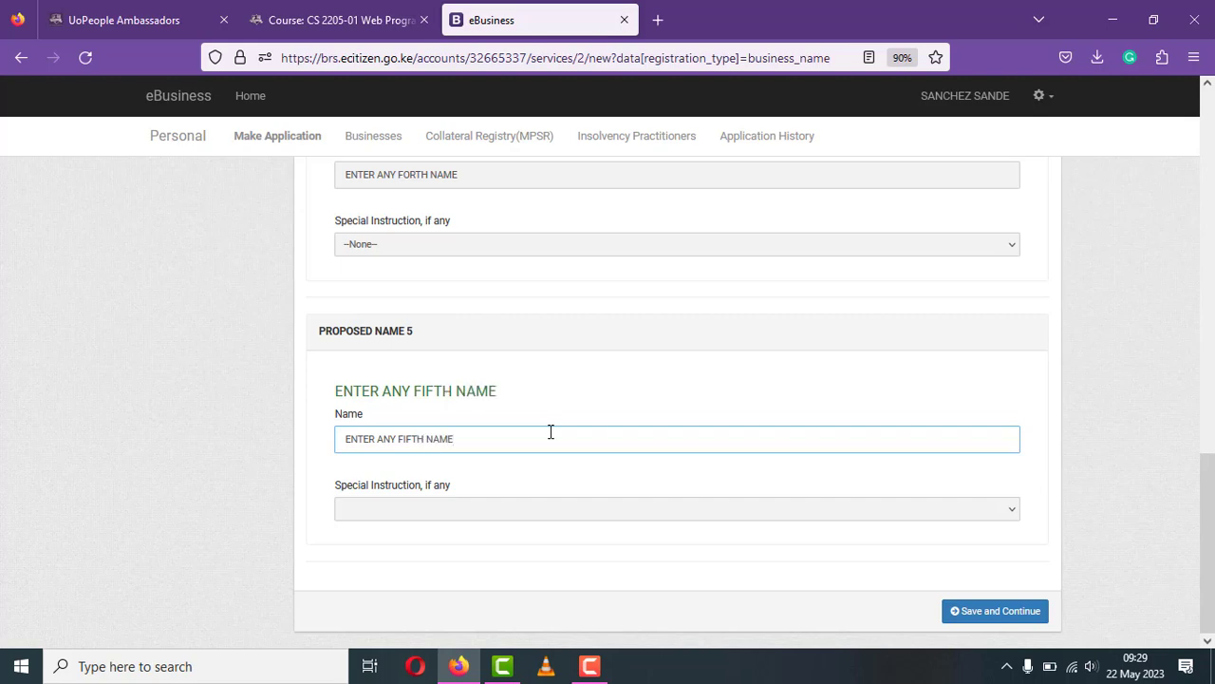
{"action": "left_click", "coordinate": [500, 505]}
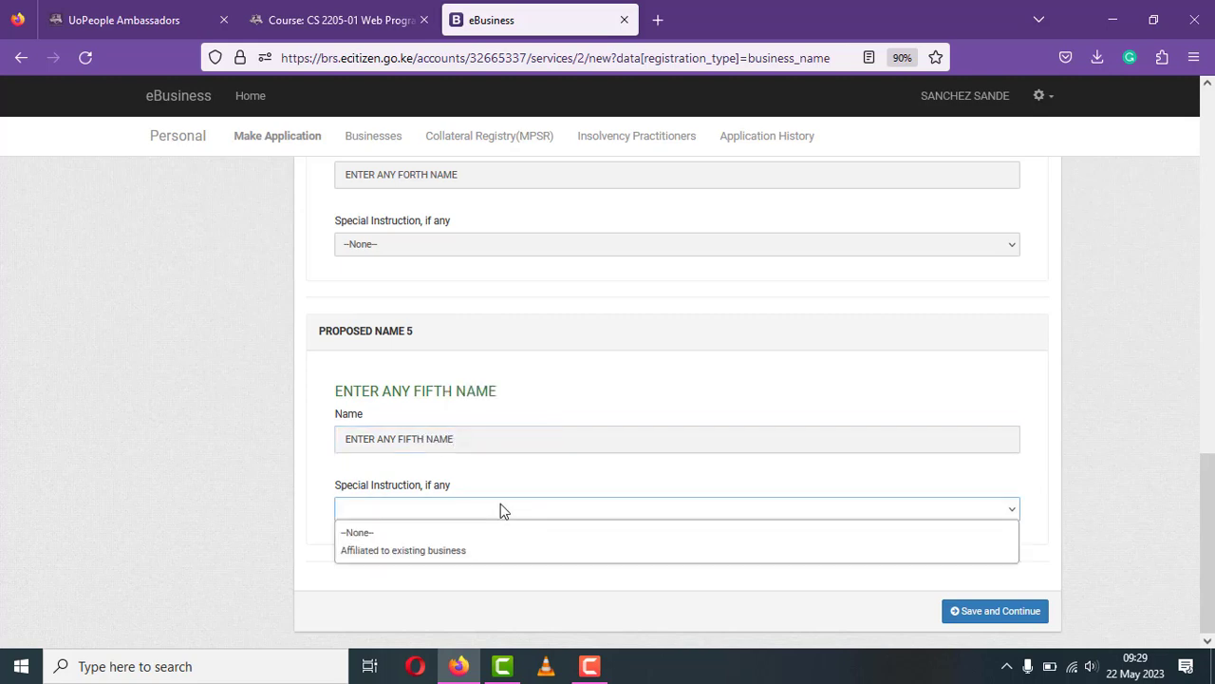
{"action": "left_click", "coordinate": [444, 532]}
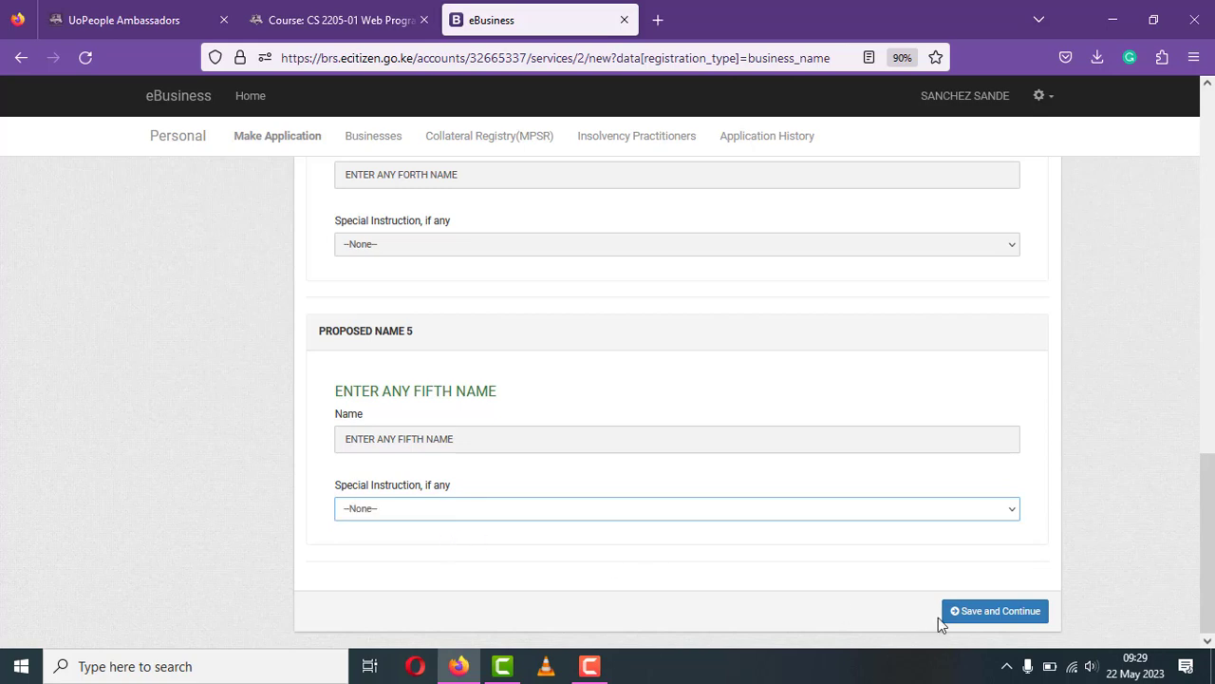
{"action": "left_click", "coordinate": [1006, 612]}
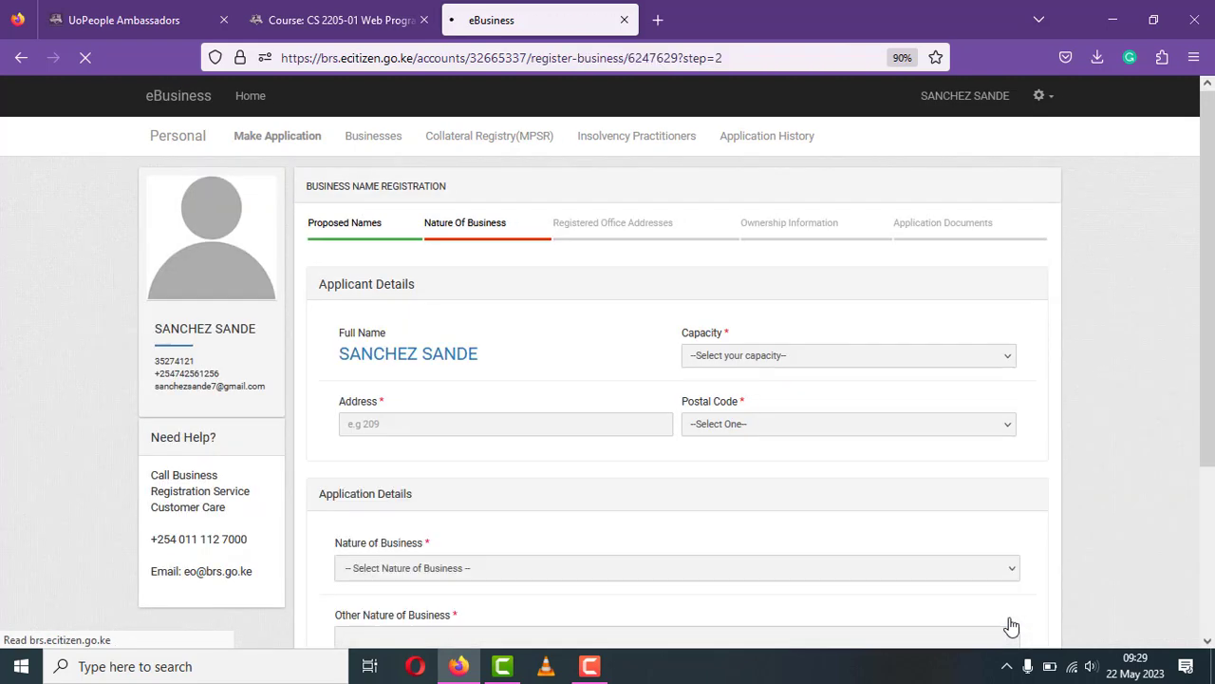
- Set the applicant capacity to Proprietor, with postal address 4 and postal code 40202
{"action": "left_click", "coordinate": [911, 358]}
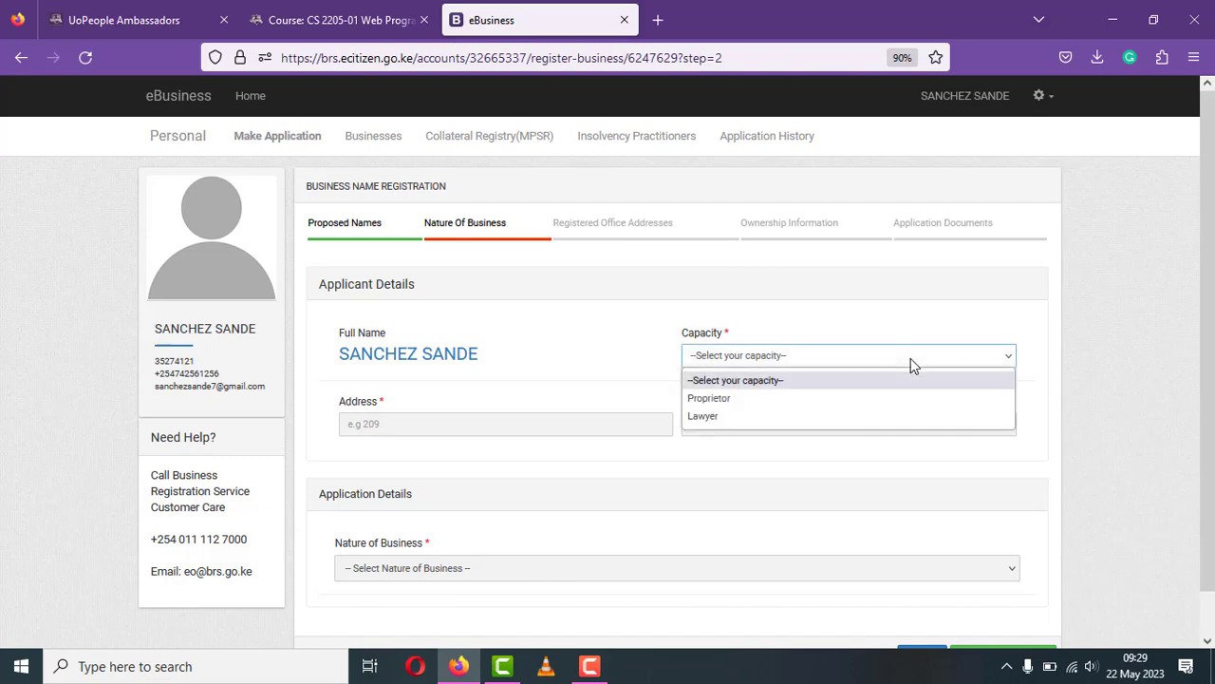
{"action": "left_click", "coordinate": [868, 398]}
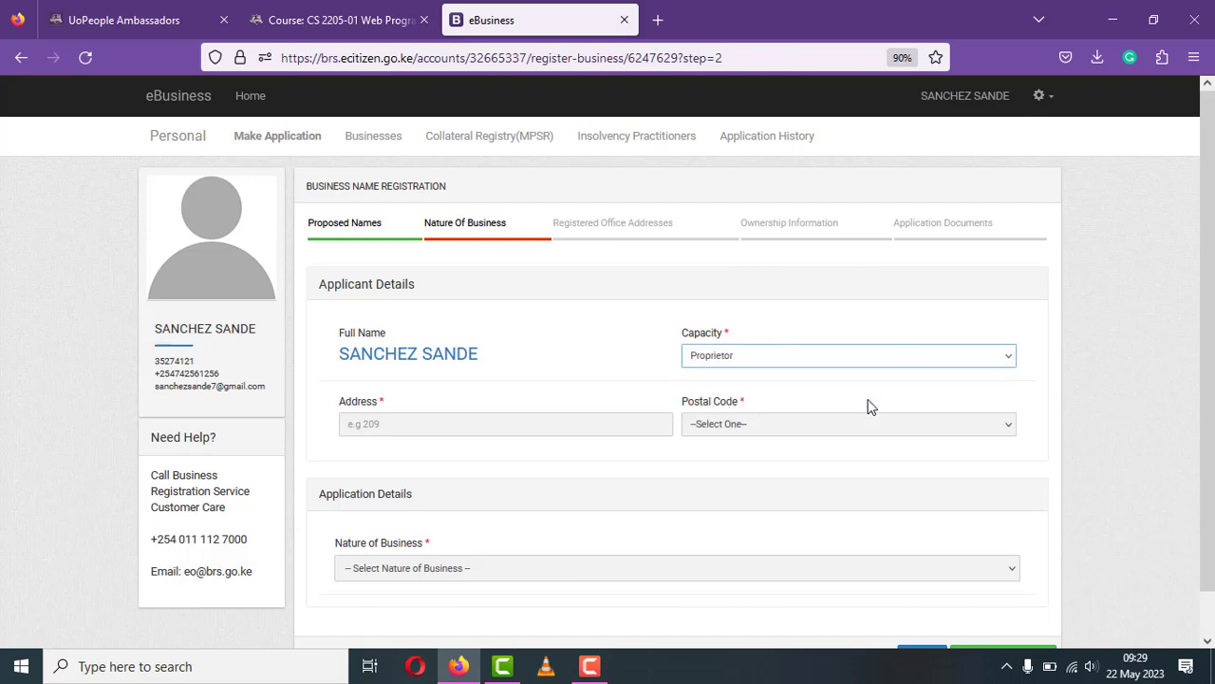
{"action": "left_click", "coordinate": [604, 420]}
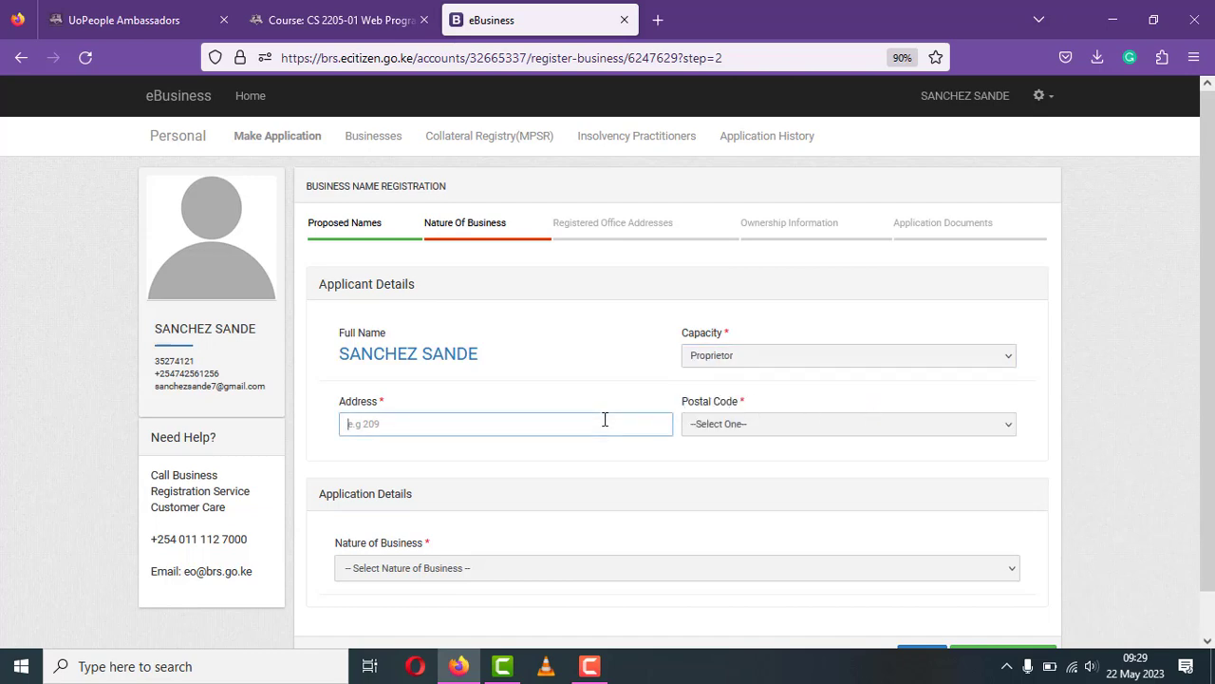
{"action": "left_click", "coordinate": [702, 426]}
{"action": "type", "text": "40202 - KEROKA"}
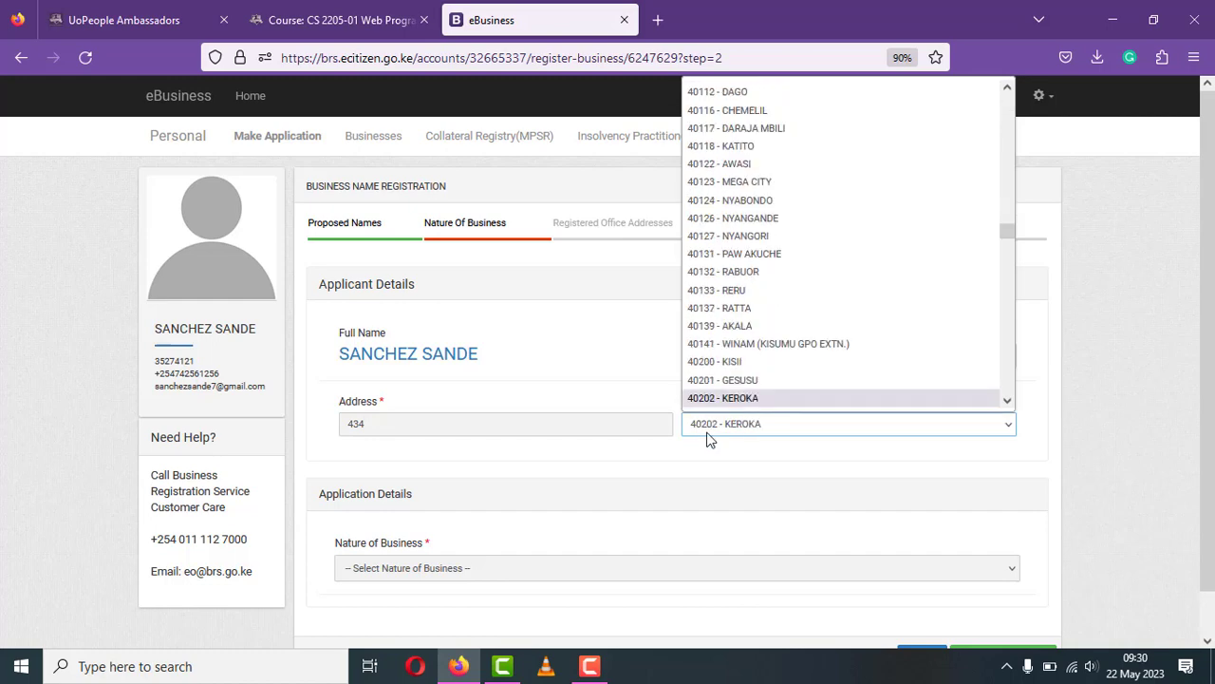
{"action": "key", "text": "Return"}
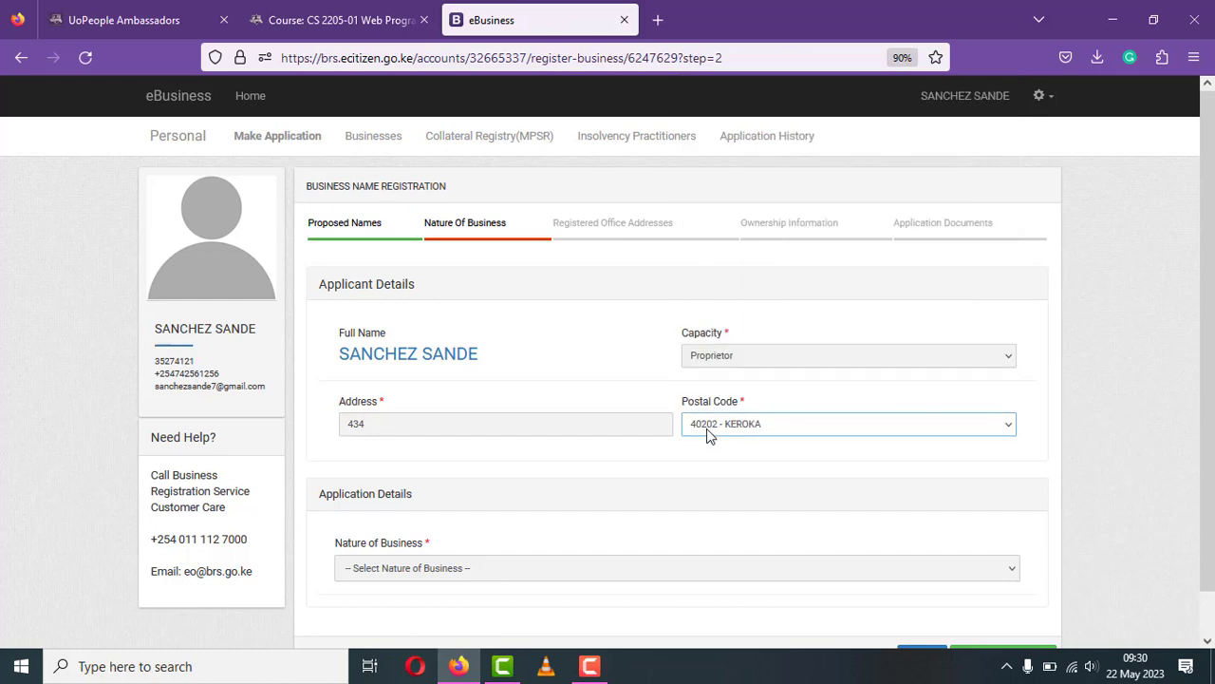
{"action": "left_click", "coordinate": [624, 567]}
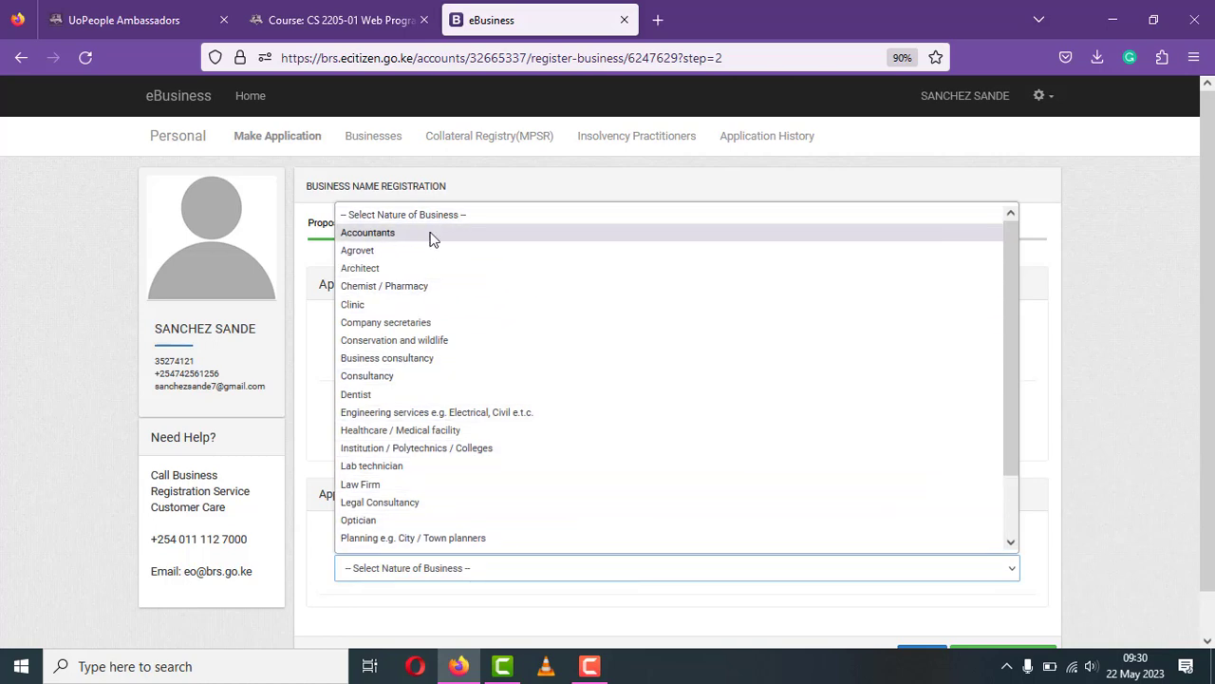
- Set nature of business to Other with a comprehensive business description, then save and continue
{"action": "left_click", "coordinate": [1012, 541]}
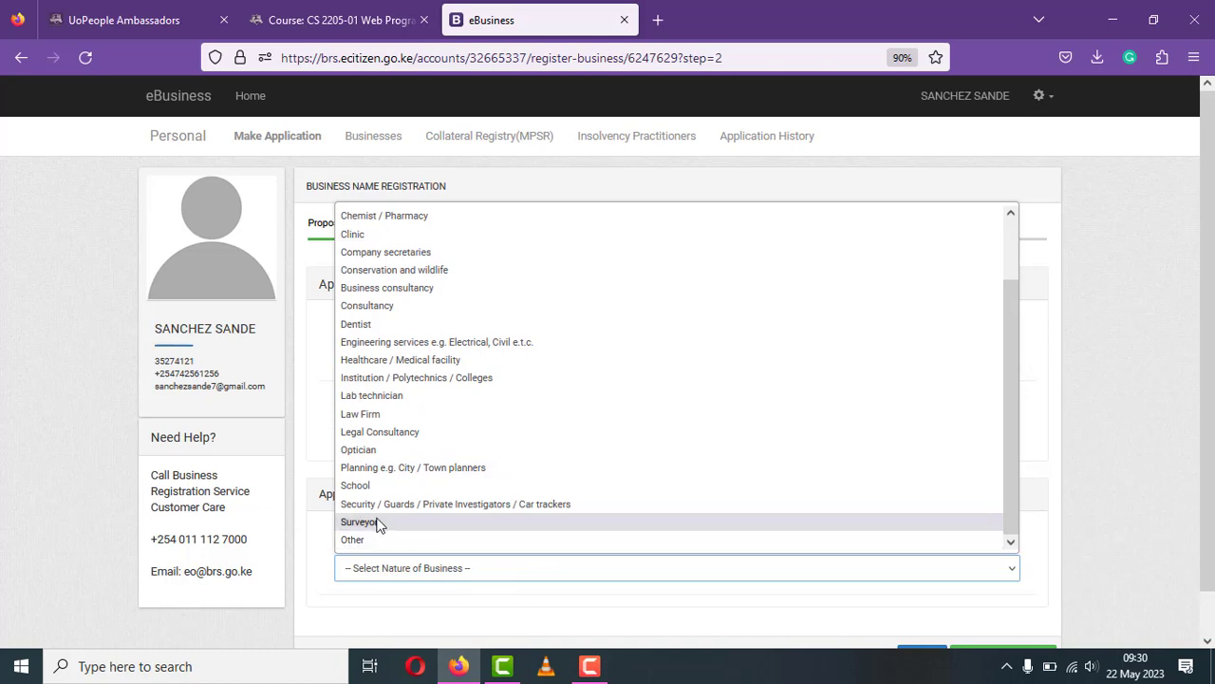
{"action": "left_click", "coordinate": [356, 539]}
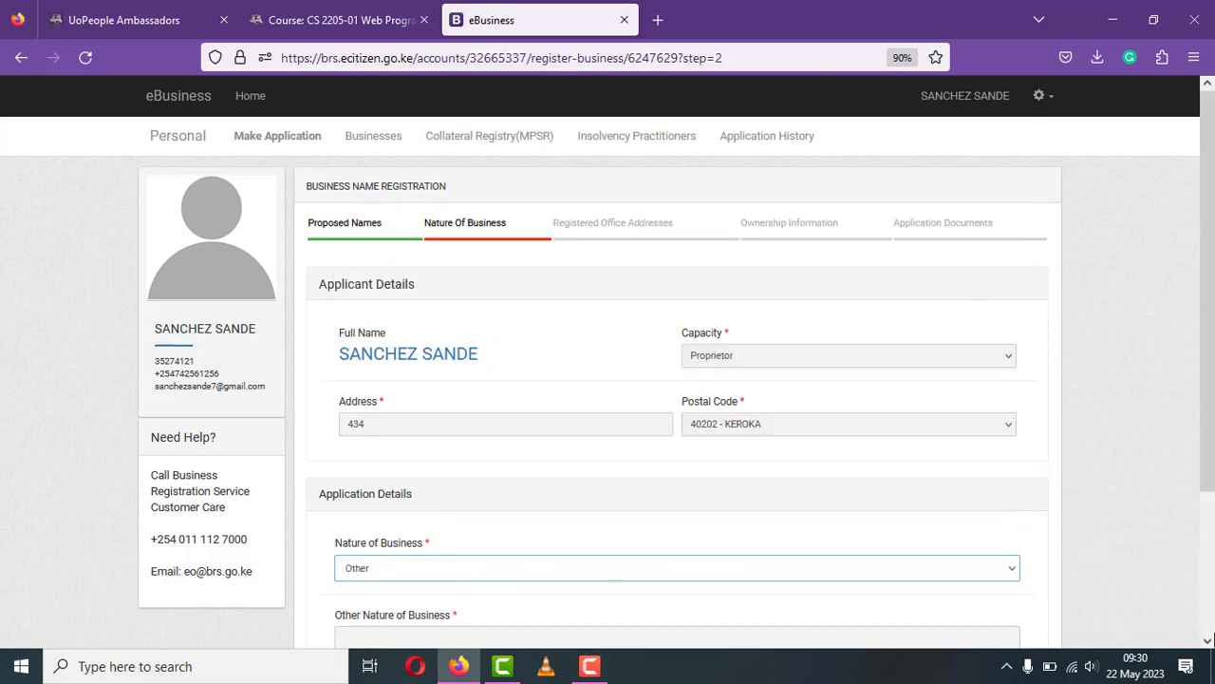
{"action": "left_click", "coordinate": [1207, 640]}
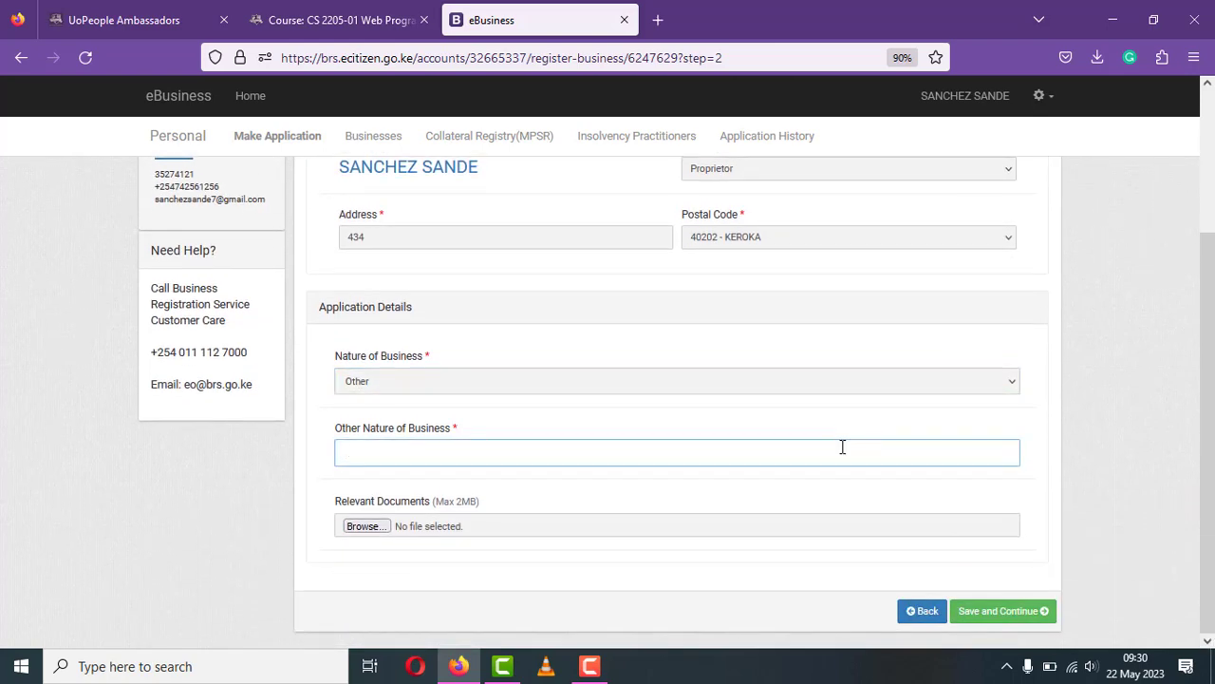
{"action": "type", "text": "a"}
{"action": "key", "text": "BackSpace"}
{"action": "type", "text": "ENTER A DES"}
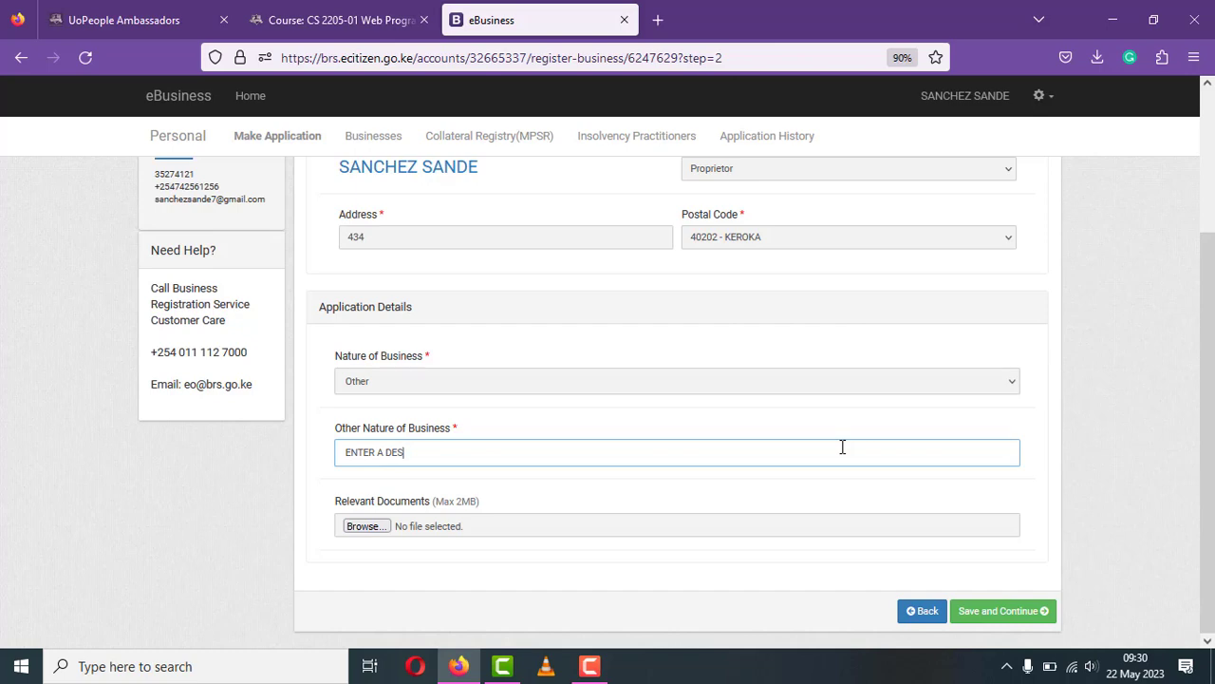
{"action": "type", "text": "CRIPTION OF YOUR BUSINESS"}
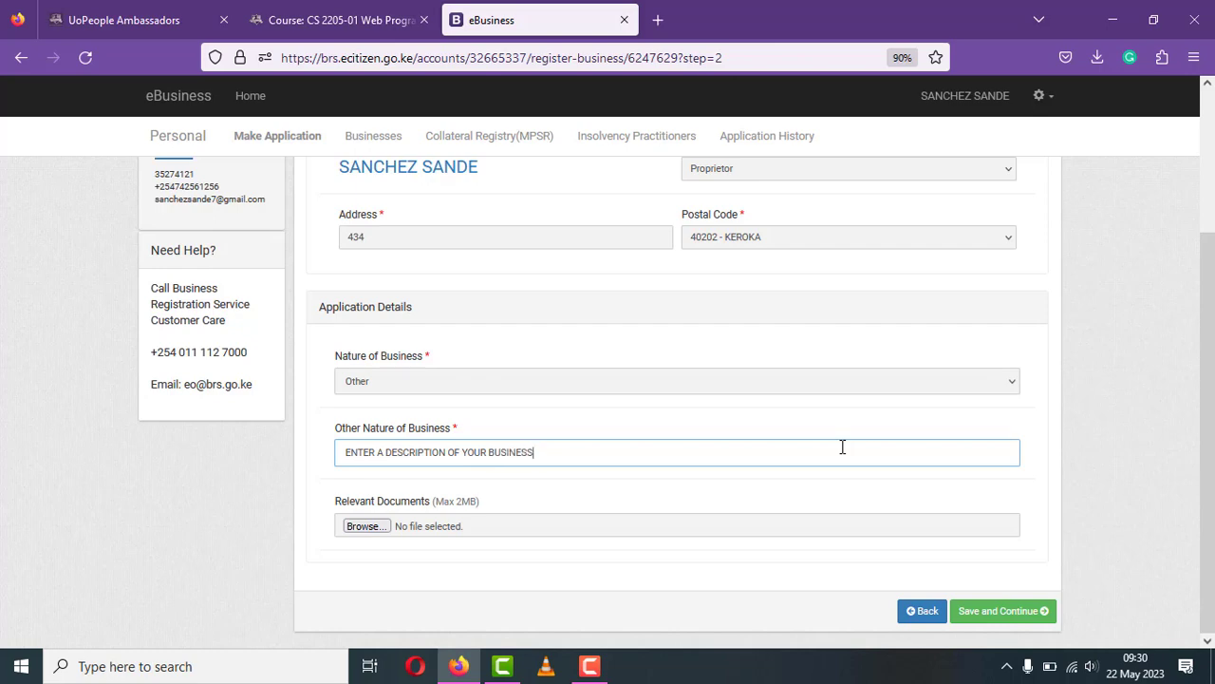
{"action": "type", "text": ". MAKE SURE IT IS COMPREHENS"}
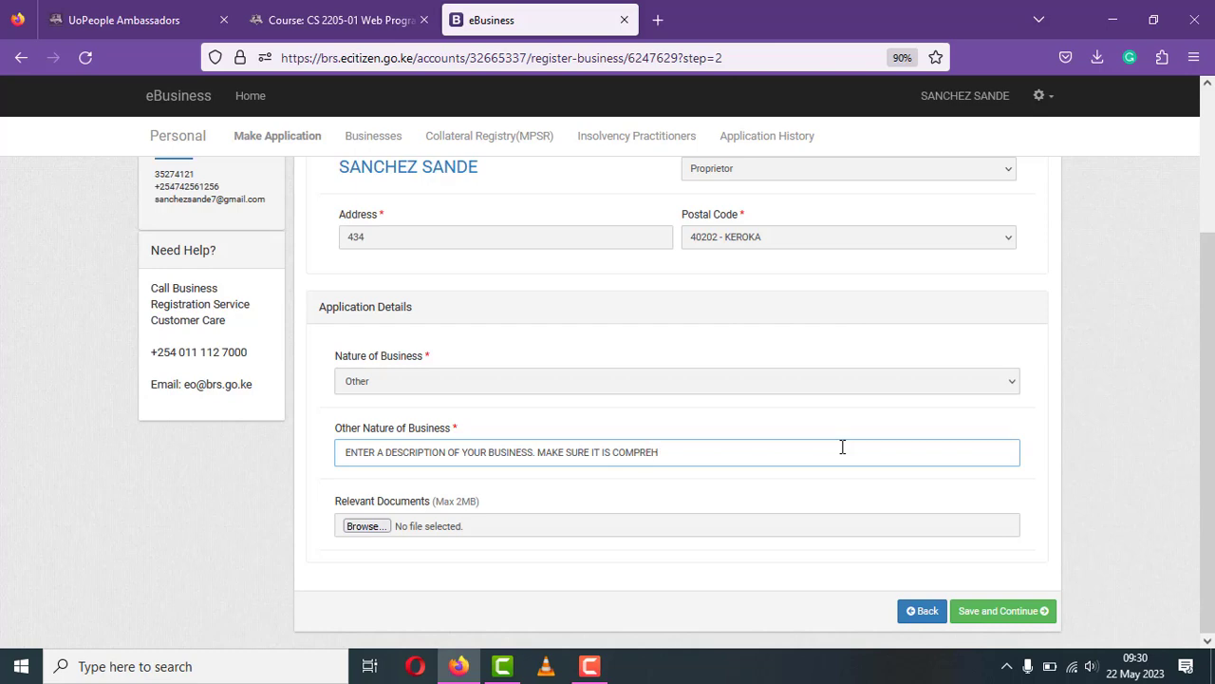
{"action": "type", "text": "IVE AS POSSIBLE"}
{"action": "left_click", "coordinate": [997, 610]}
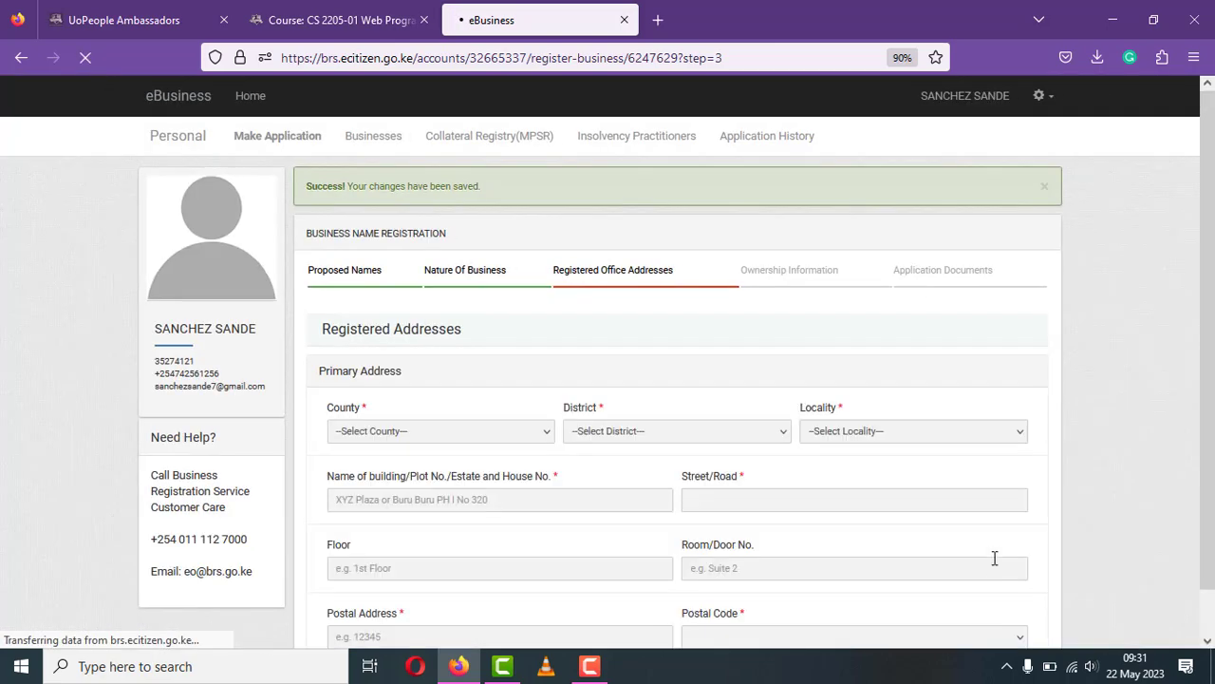
- Choose KISII county, NORTH MASABA DISTRICT and KEROKA locality for the primary address
{"action": "left_click", "coordinate": [529, 432]}
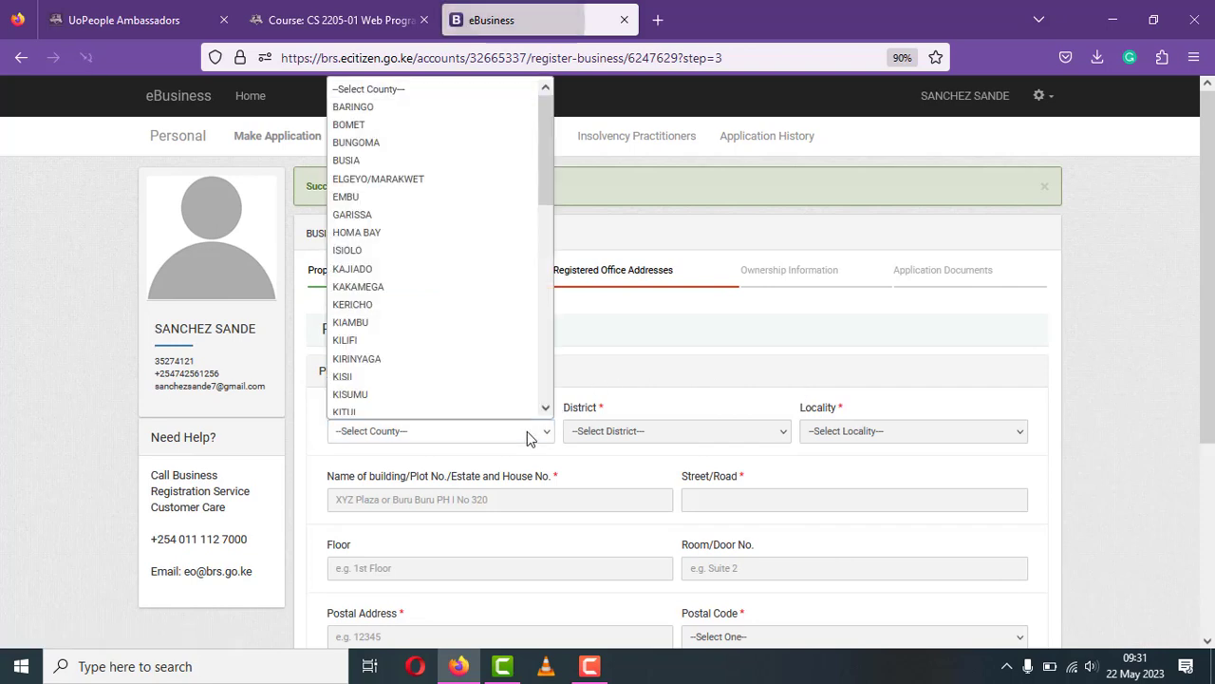
{"action": "left_click", "coordinate": [403, 380]}
{"action": "left_click", "coordinate": [613, 434]}
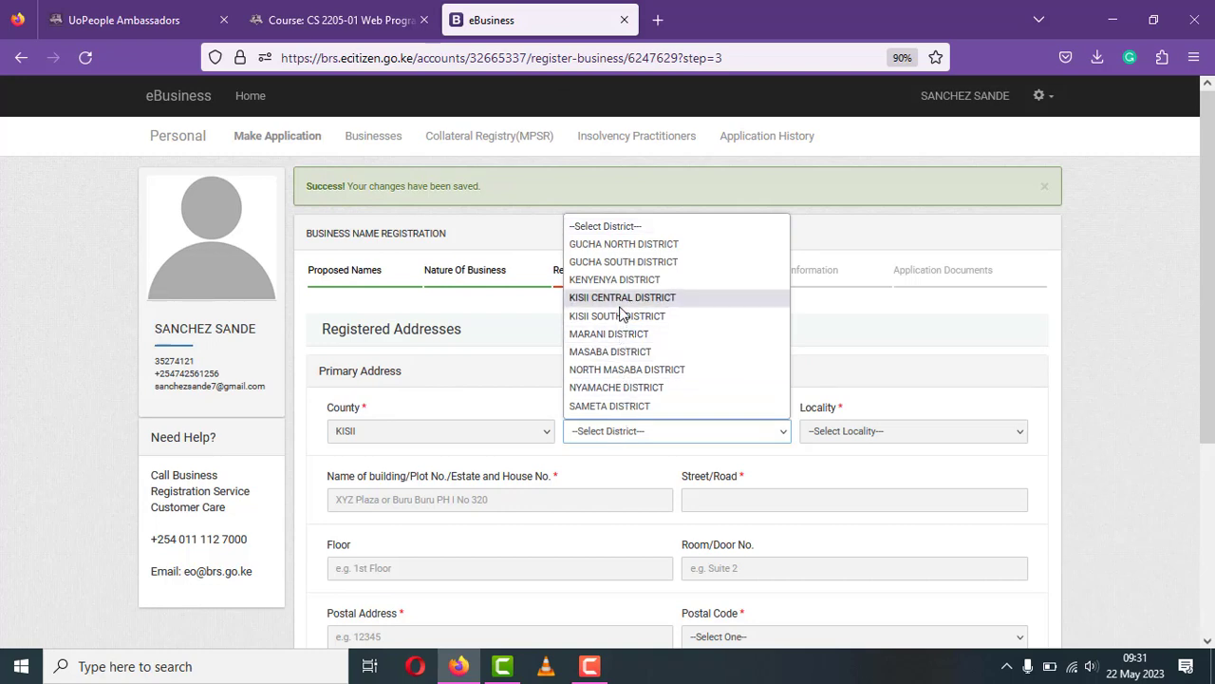
{"action": "left_click", "coordinate": [619, 369]}
{"action": "left_click", "coordinate": [866, 435]}
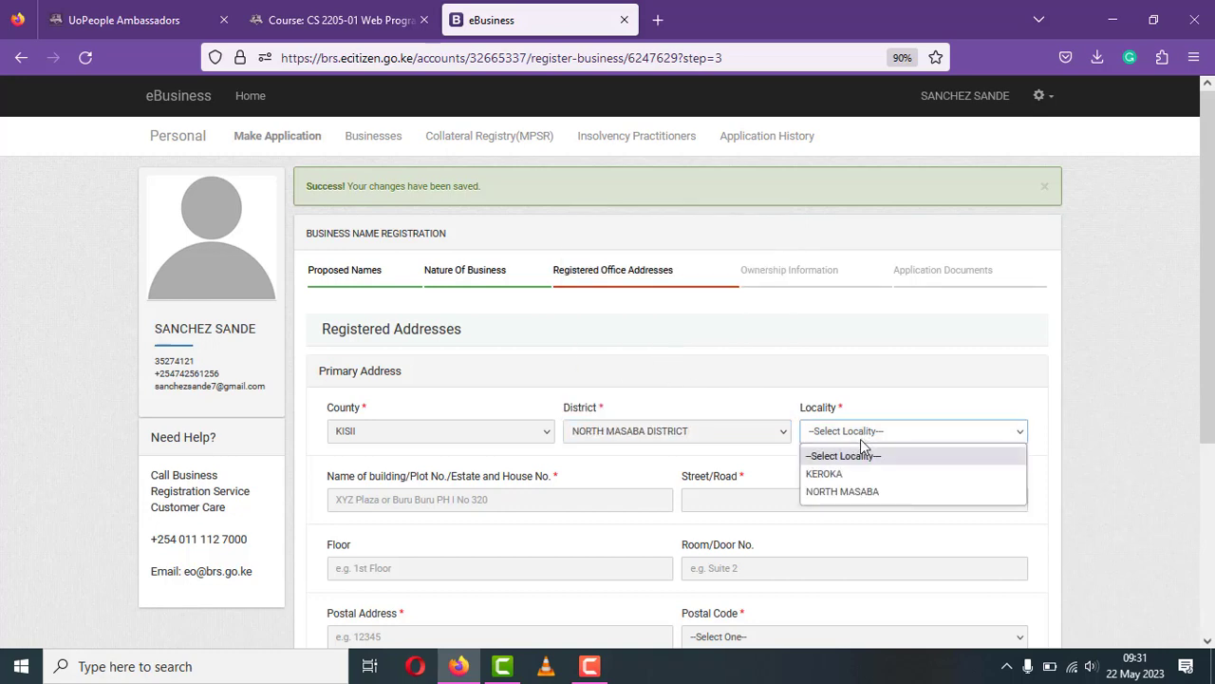
{"action": "left_click", "coordinate": [852, 473]}
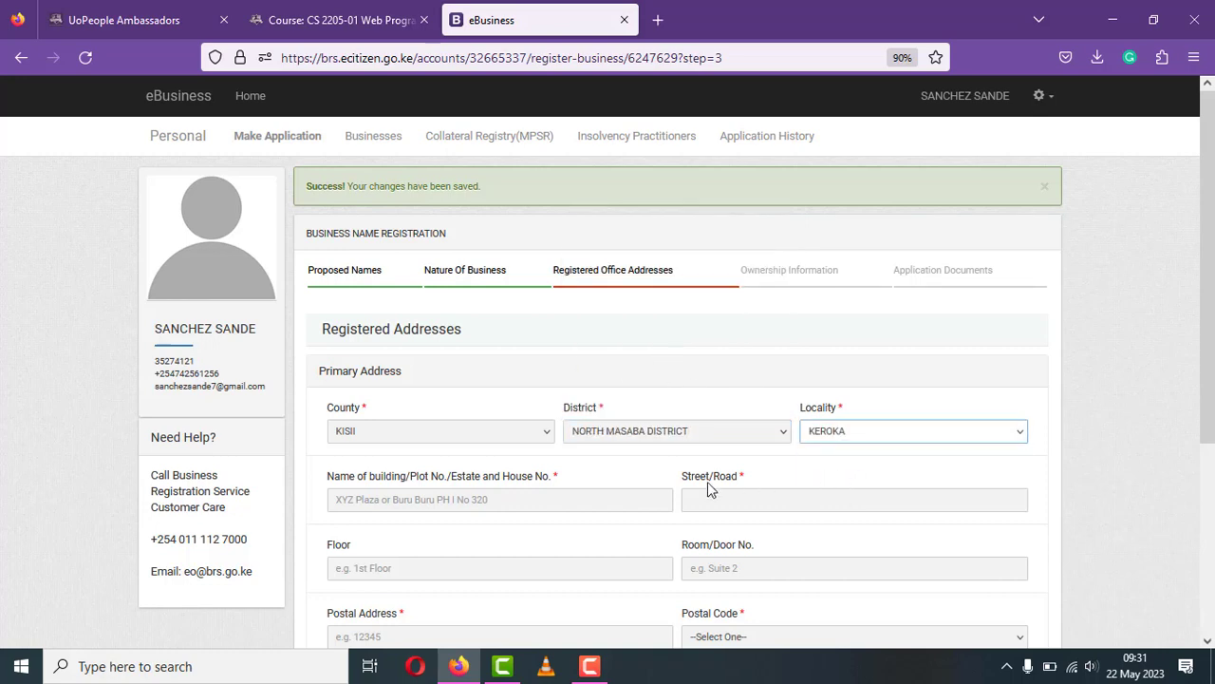
- Enter 'ENTER NAME OF YOUR BUILDING' as the building and 'ENTER NAME OF YOUR ROAD' as the road
{"action": "left_click", "coordinate": [651, 500]}
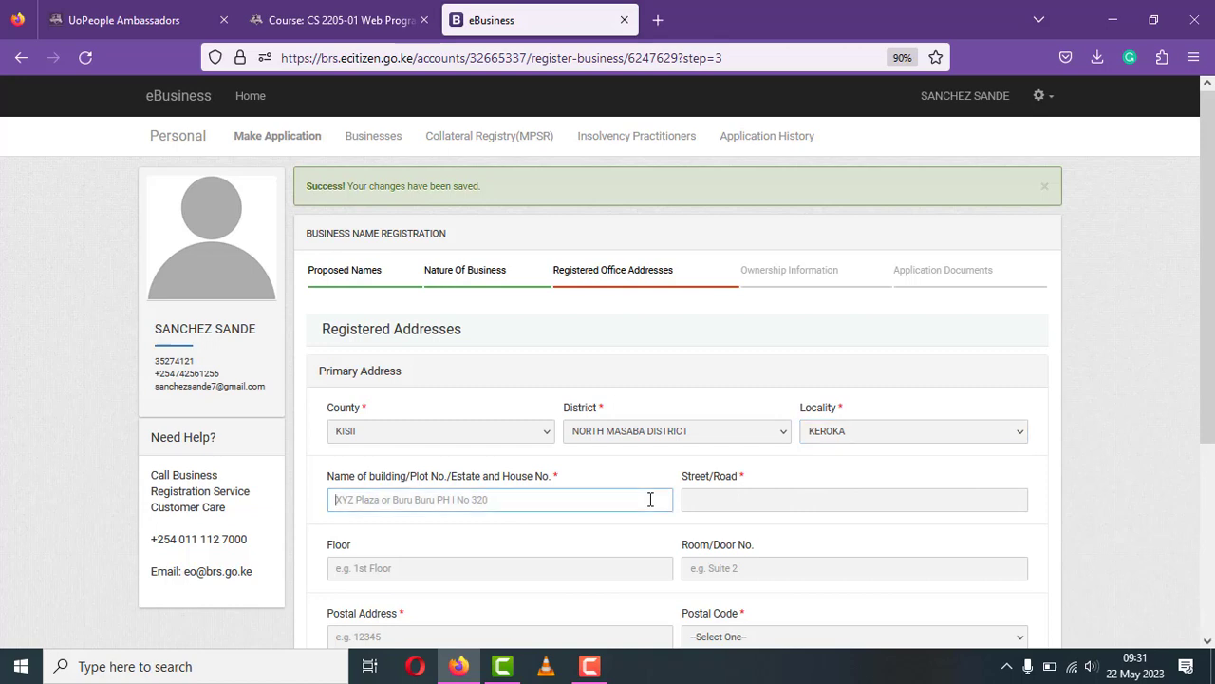
{"action": "type", "text": "EN"}
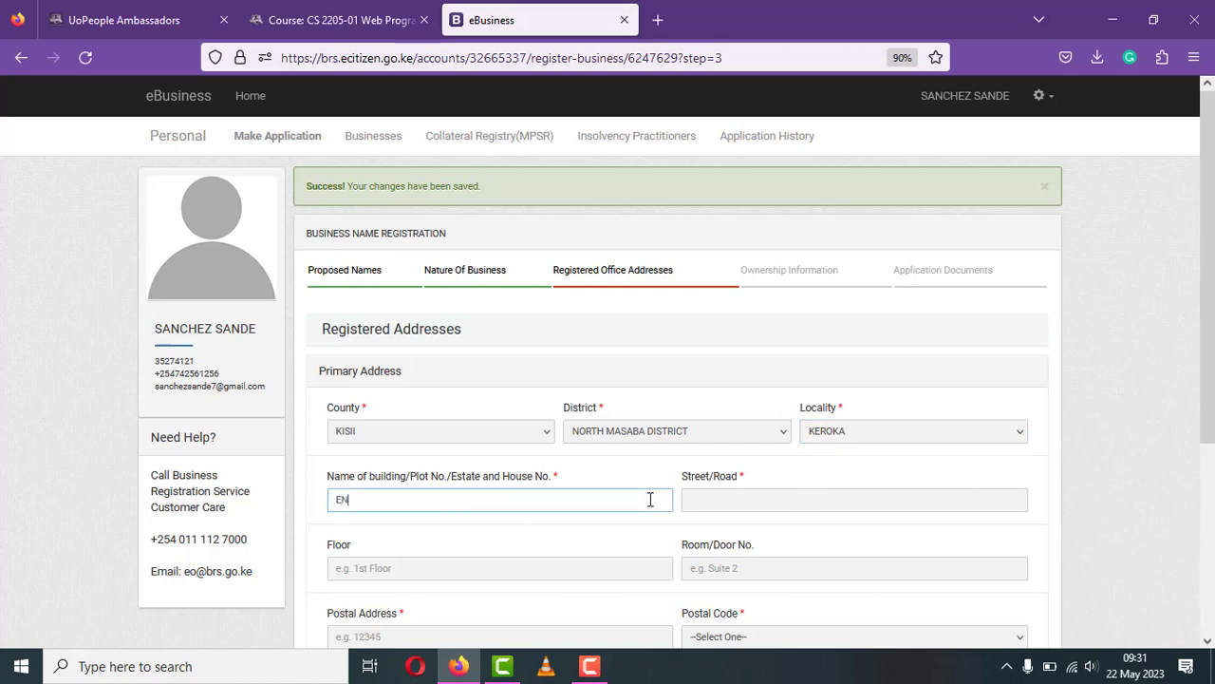
{"action": "type", "text": "TER NAME OF YOUR BUILDING"}
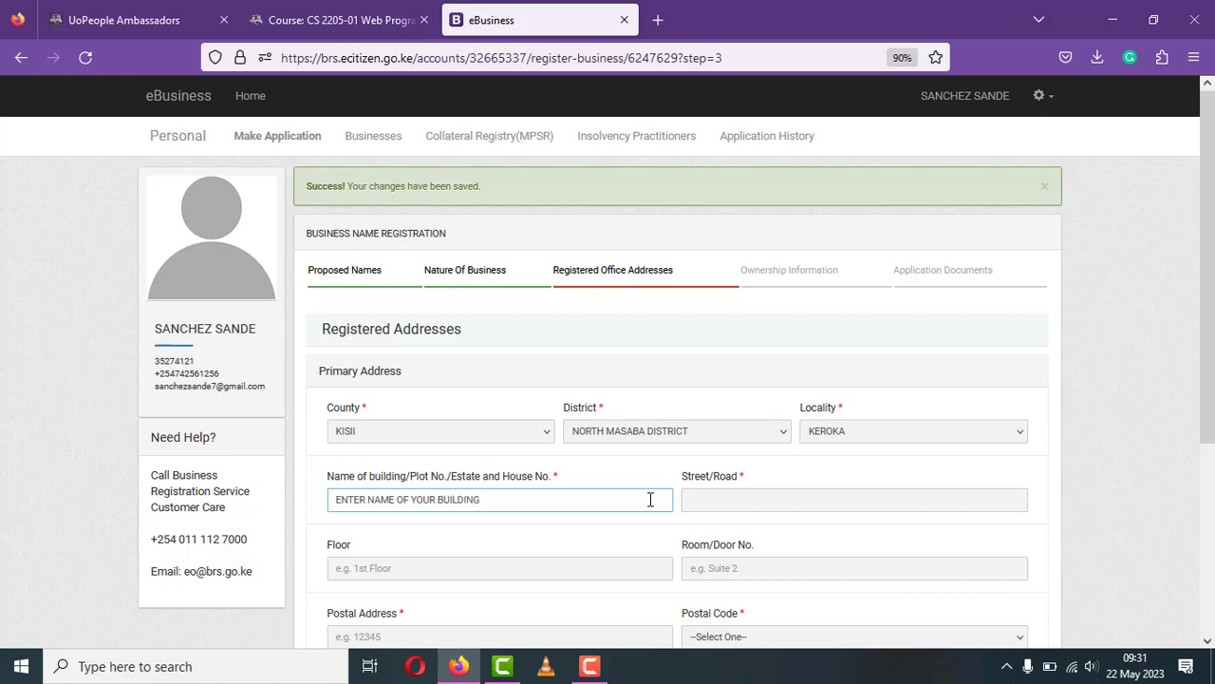
{"action": "left_click", "coordinate": [695, 497]}
{"action": "type", "text": "E"}
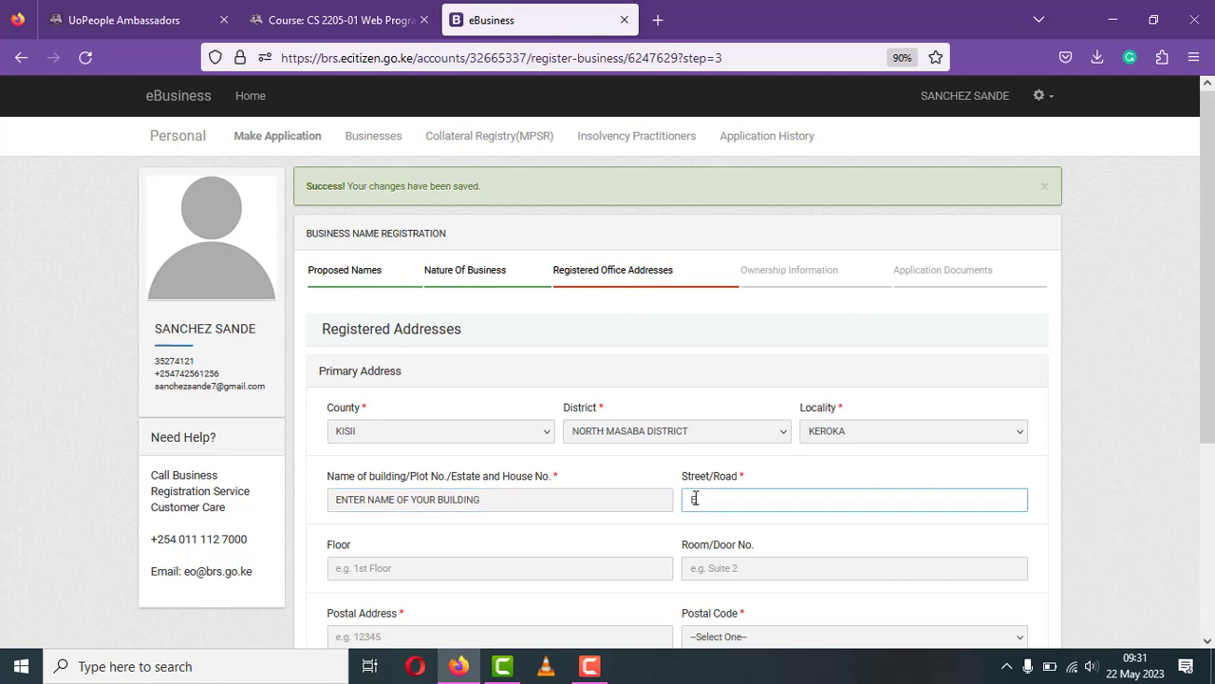
{"action": "type", "text": "NTER NAME OF YOUR ROAD"}
{"action": "left_click", "coordinate": [1209, 641]}
{"action": "left_click", "coordinate": [1209, 641]}
- Fill the floor as 'ENTER FLOOR' and the room/door number as 'ENTER DOOR NO'
{"action": "left_click", "coordinate": [1208, 642]}
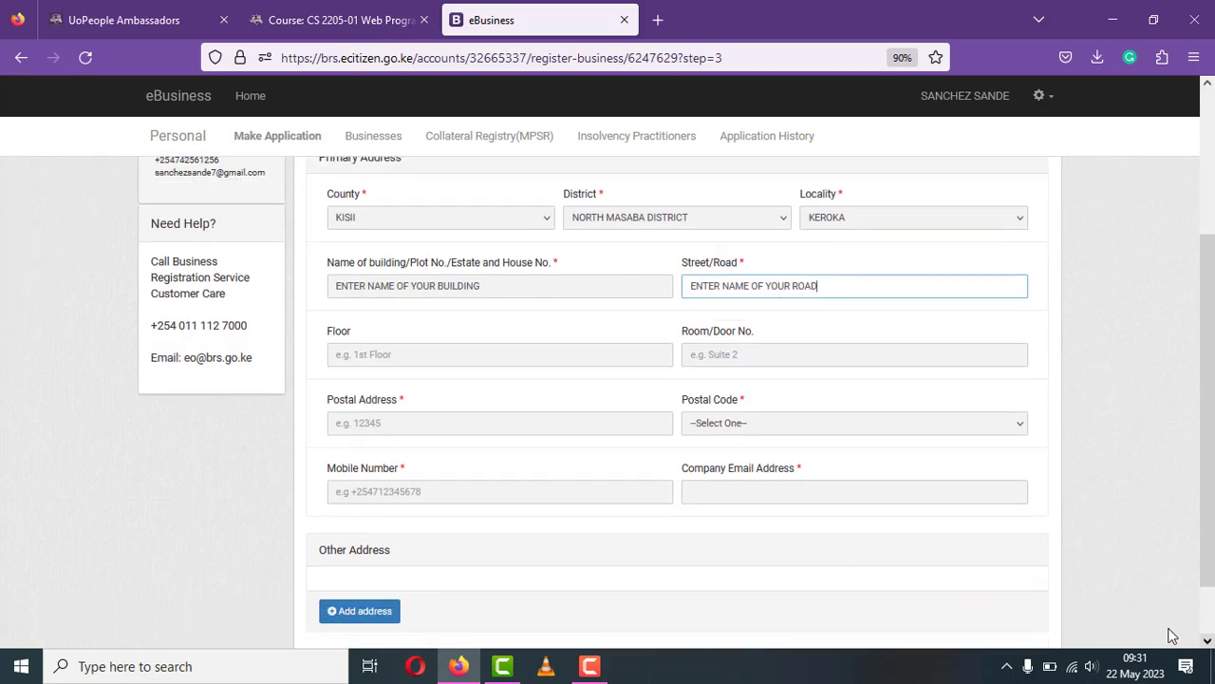
{"action": "left_click", "coordinate": [590, 353]}
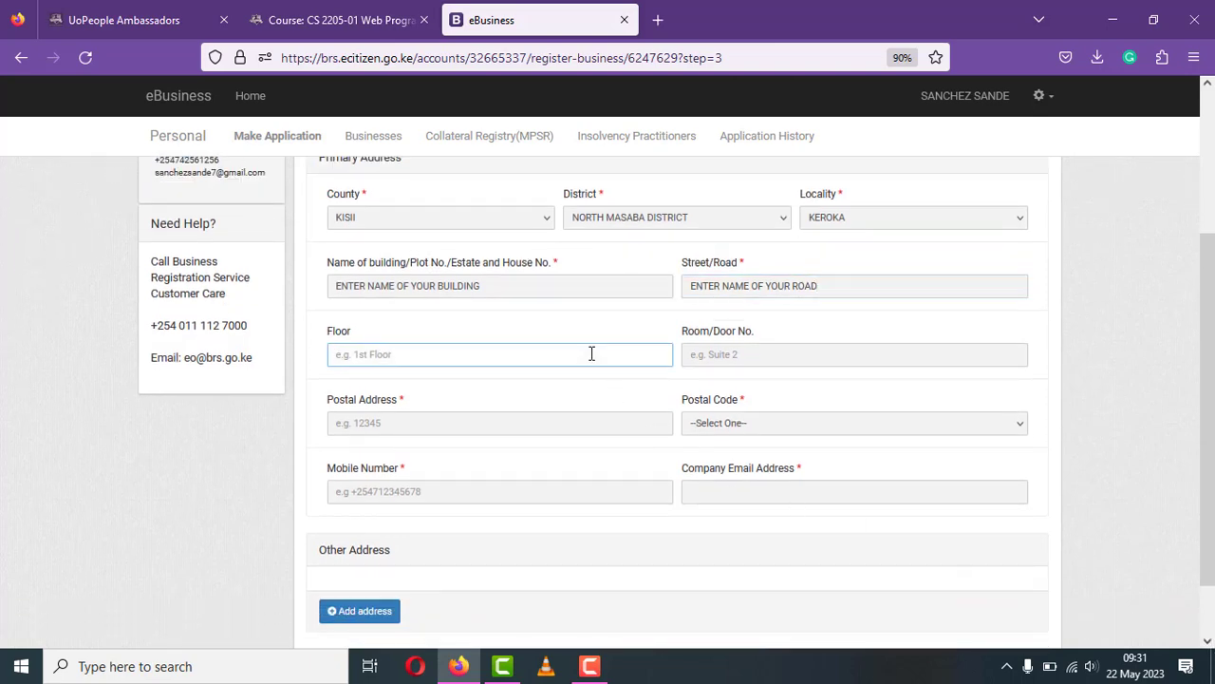
{"action": "type", "text": "ENTER FLOOR"}
{"action": "left_click", "coordinate": [714, 354]}
{"action": "type", "text": "E"}
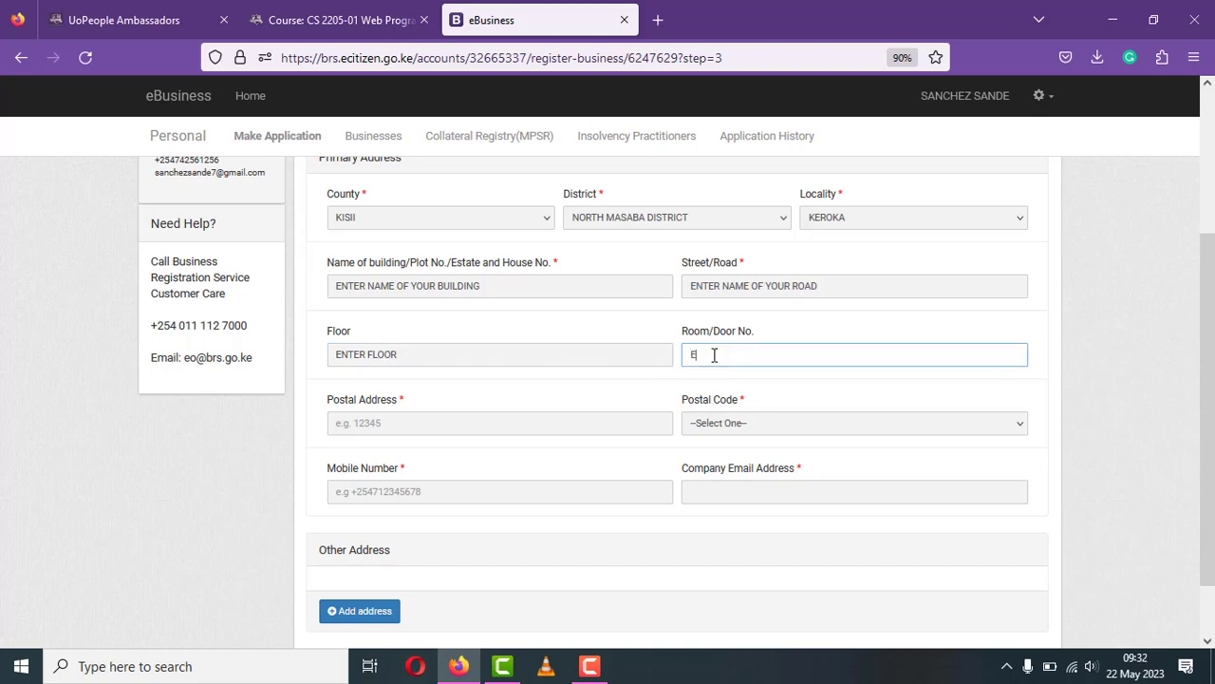
{"action": "type", "text": "NTER DOOR NO"}
{"action": "left_click", "coordinate": [464, 422]}
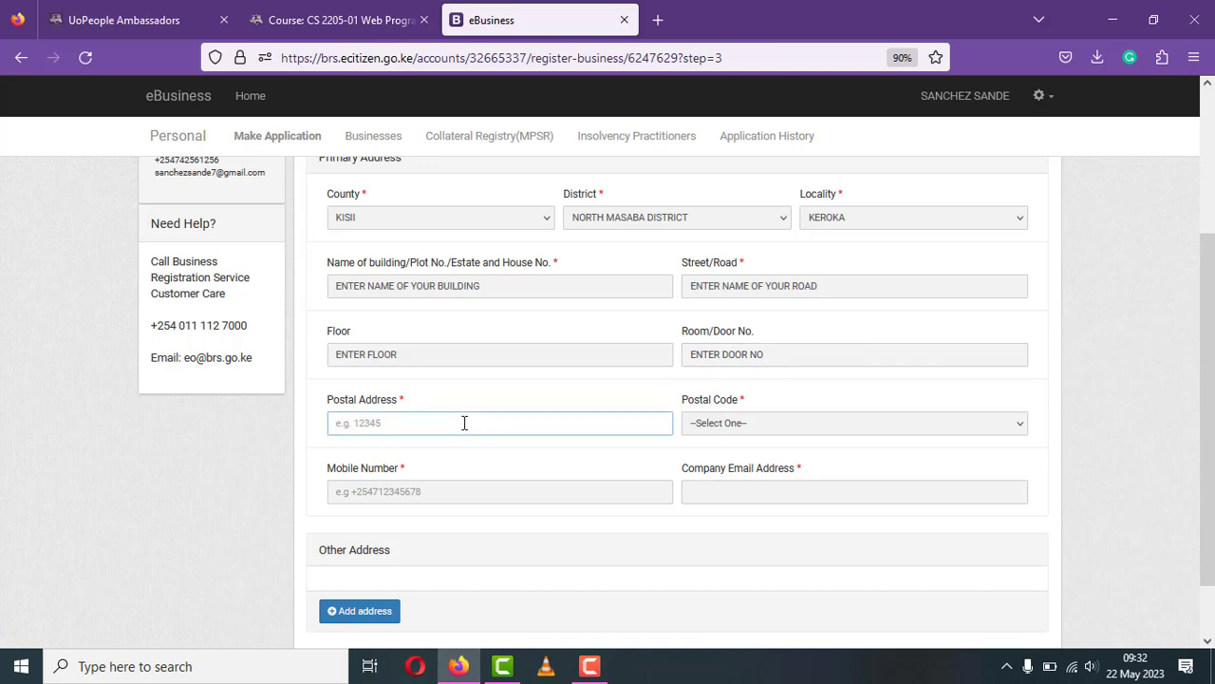
{"action": "left_click", "coordinate": [717, 425]}
{"action": "type", "text": "40200 - KISUMU"}
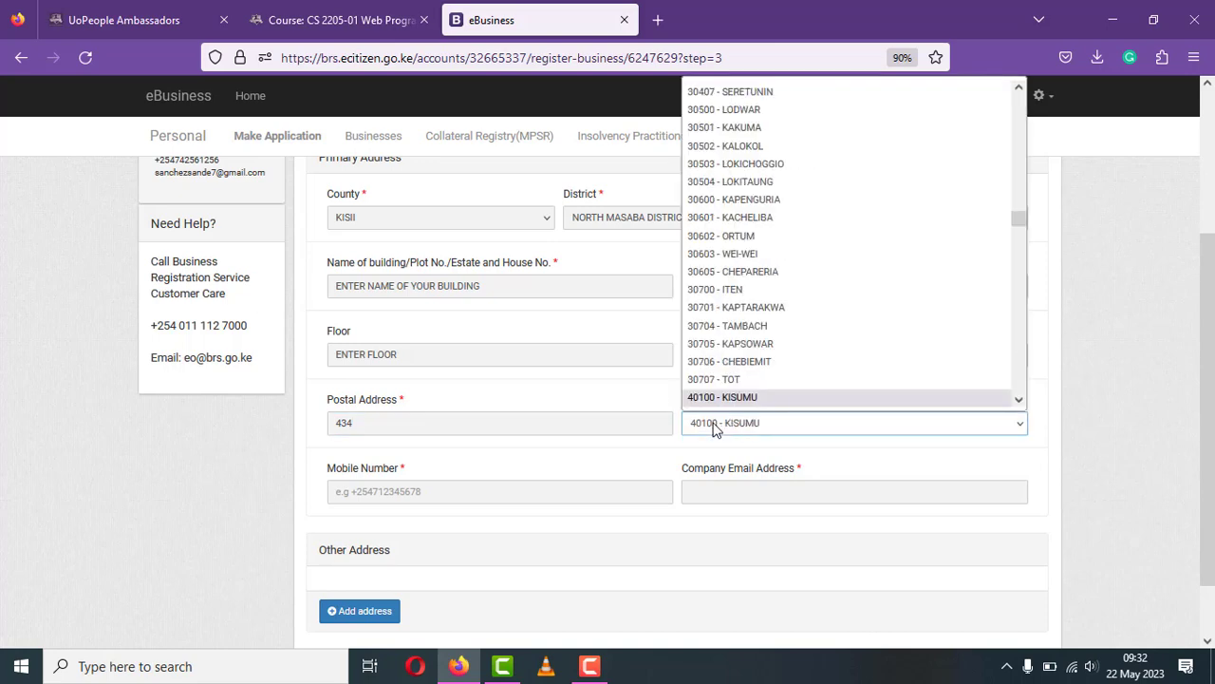
{"action": "type", "text": "2"}
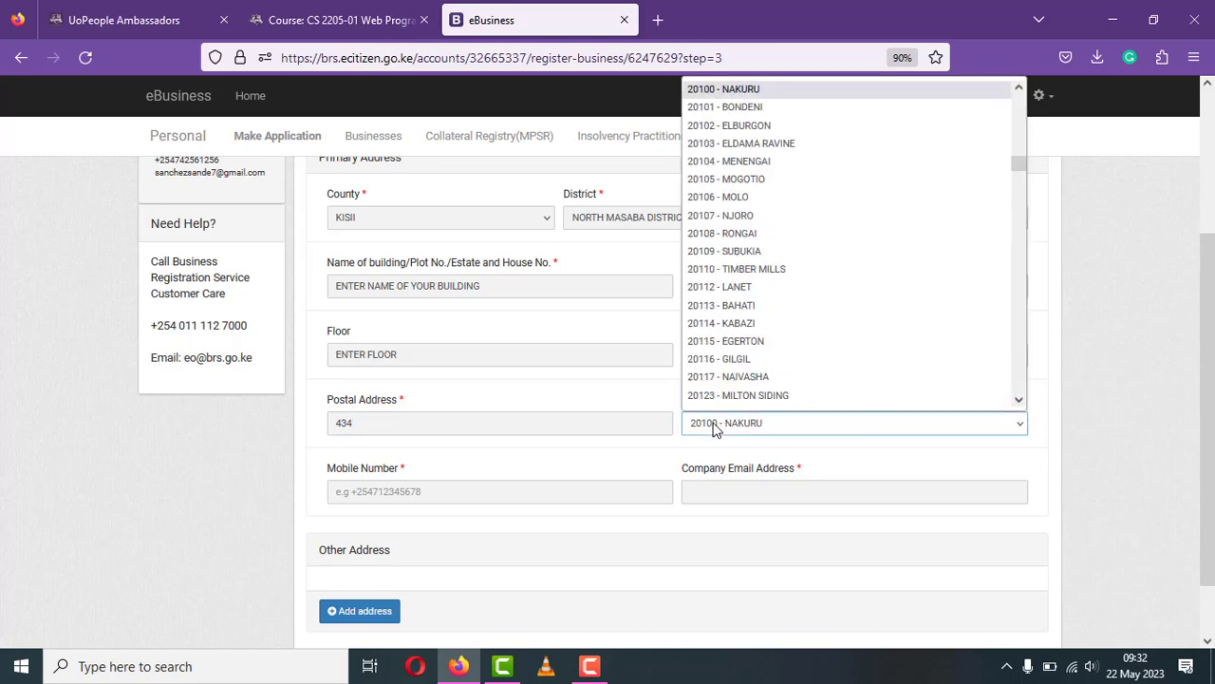
{"action": "type", "text": "40202 - KEROKA"}
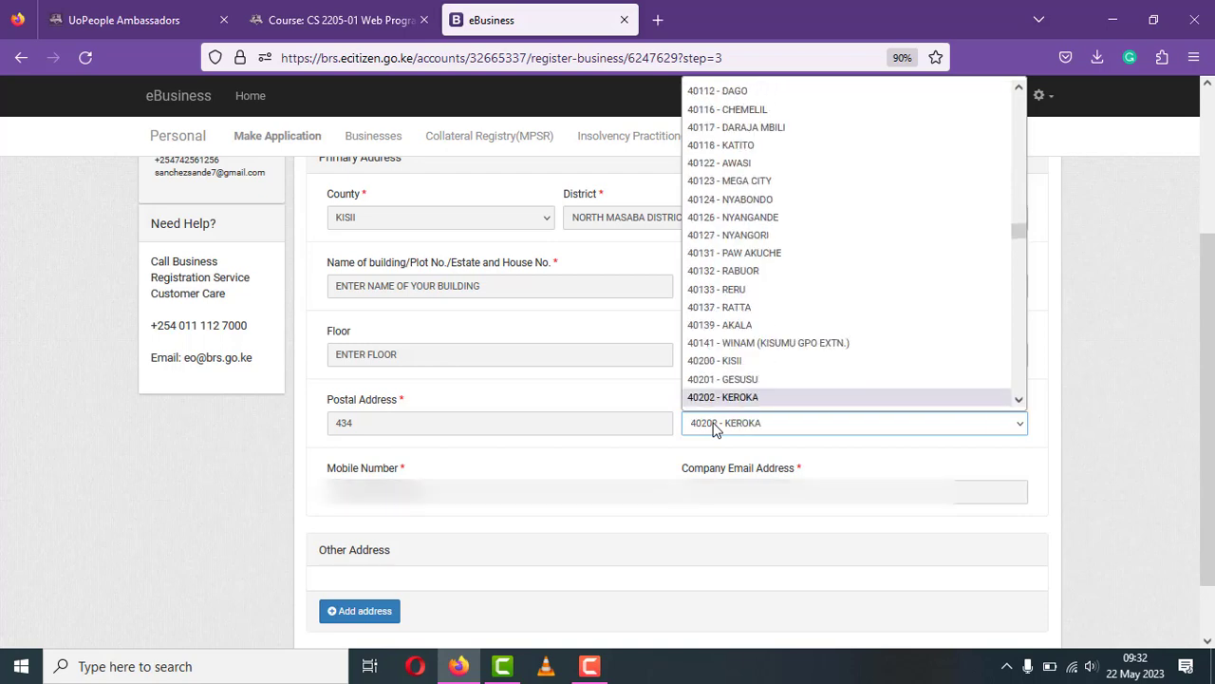
{"action": "key", "text": "Return"}
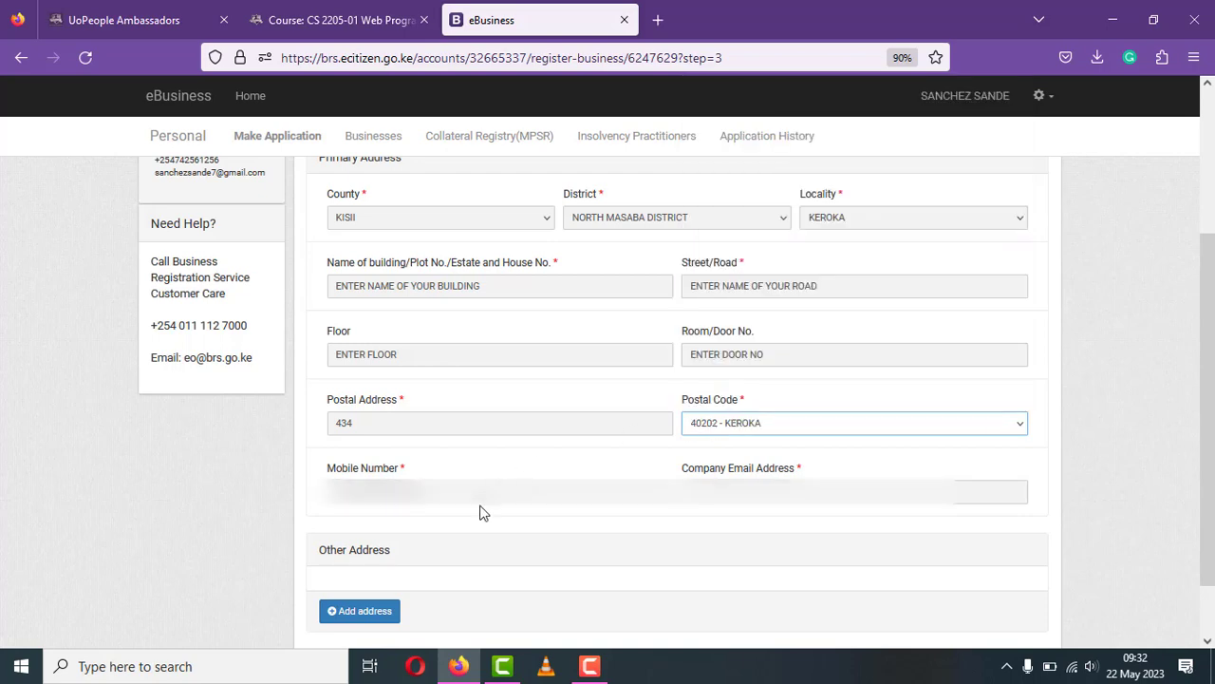
{"action": "key", "text": "Tab"}
{"action": "key", "text": "BackSpace"}
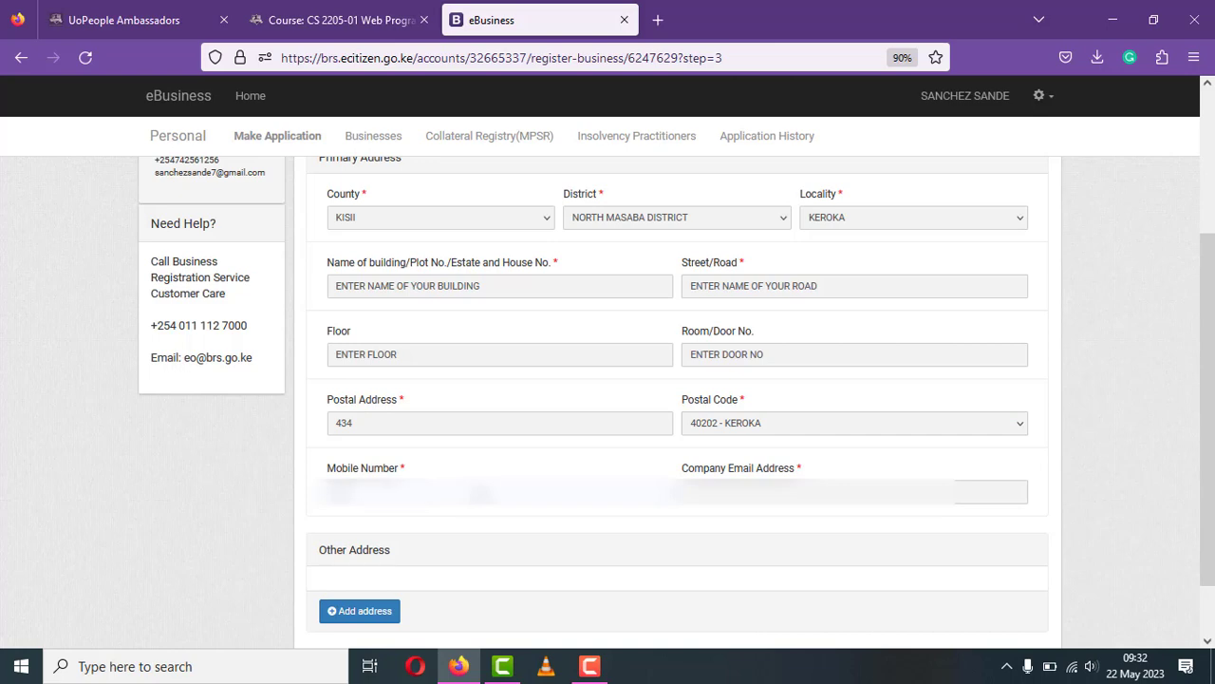
{"action": "type", "text": "07"}
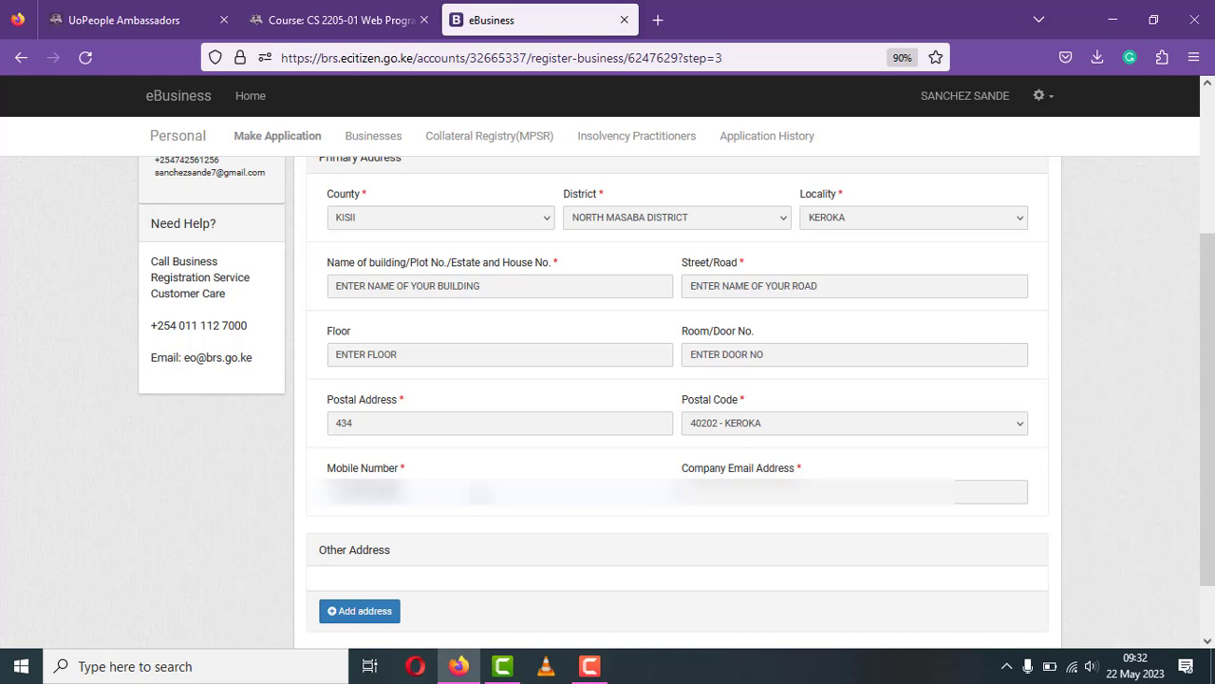
- Enter the company e-mail address and scroll to the end of the address form
{"action": "left_click", "coordinate": [760, 491]}
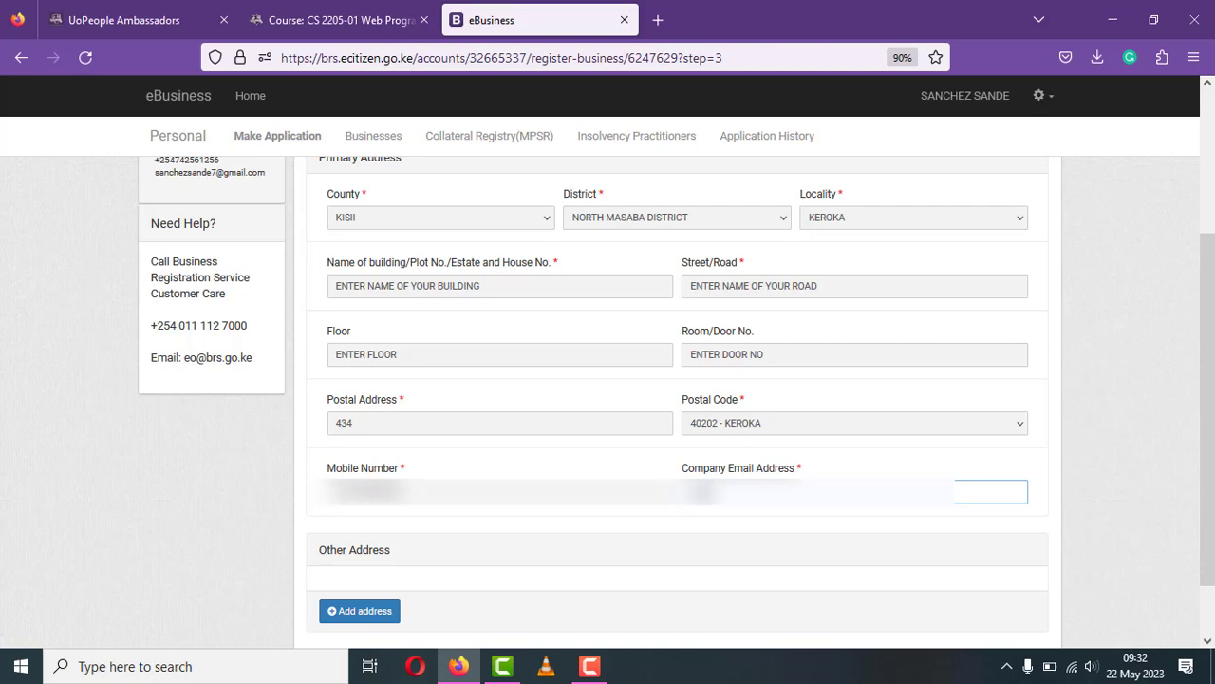
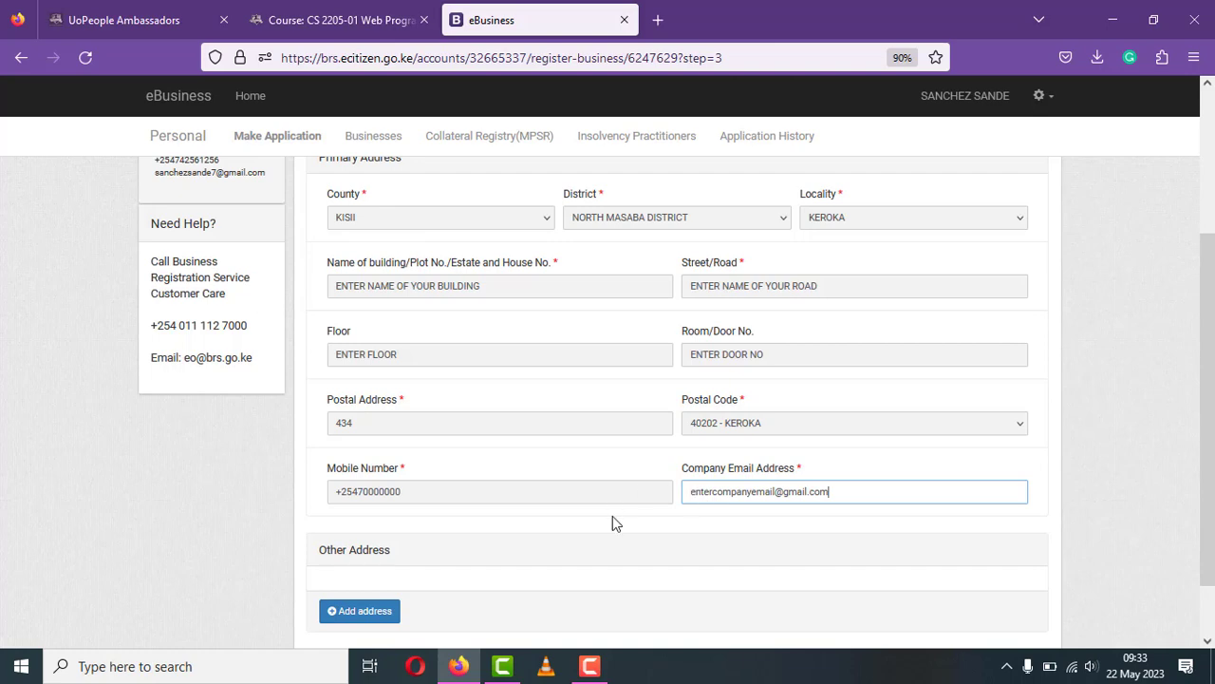
{"action": "left_click", "coordinate": [1206, 643]}
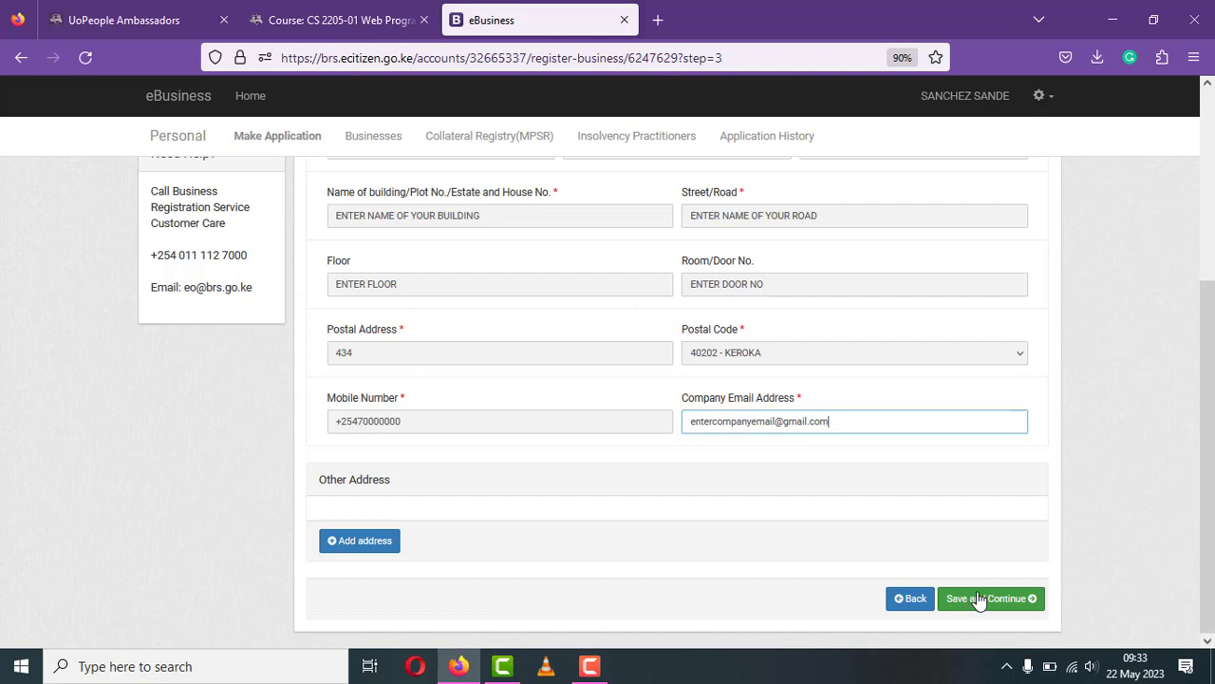
- Save the registered office address and open a blank Add Proprietor form
{"action": "left_click", "coordinate": [984, 600]}
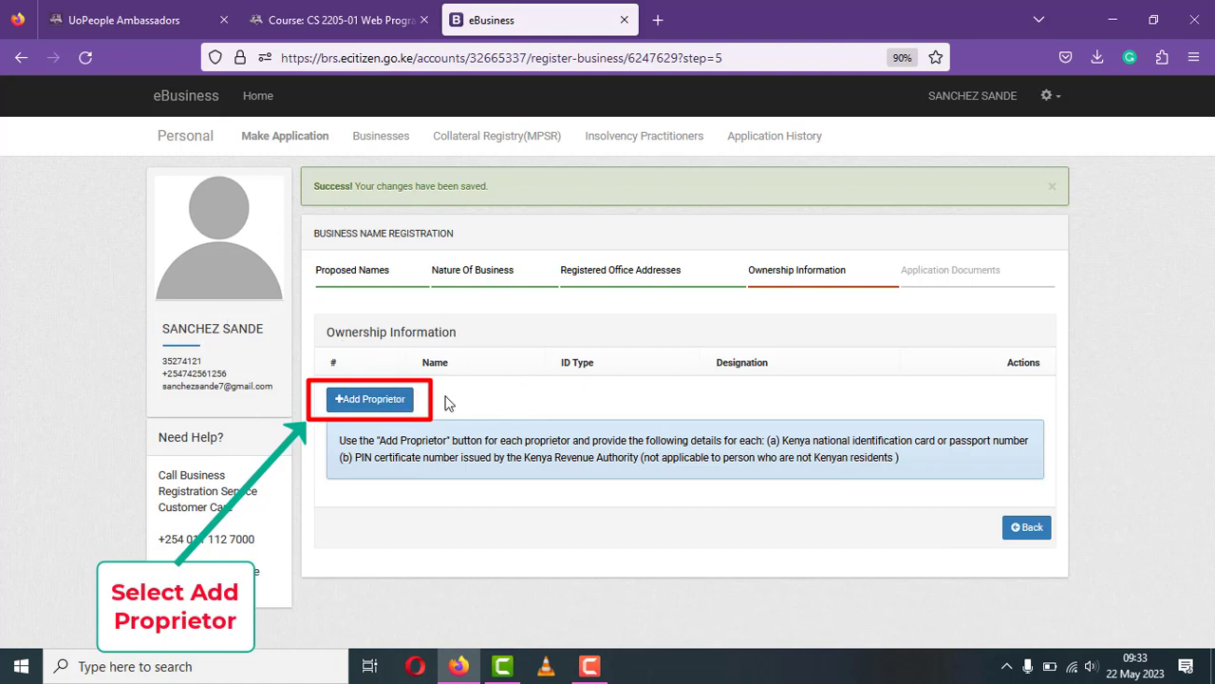
{"action": "left_click", "coordinate": [396, 412]}
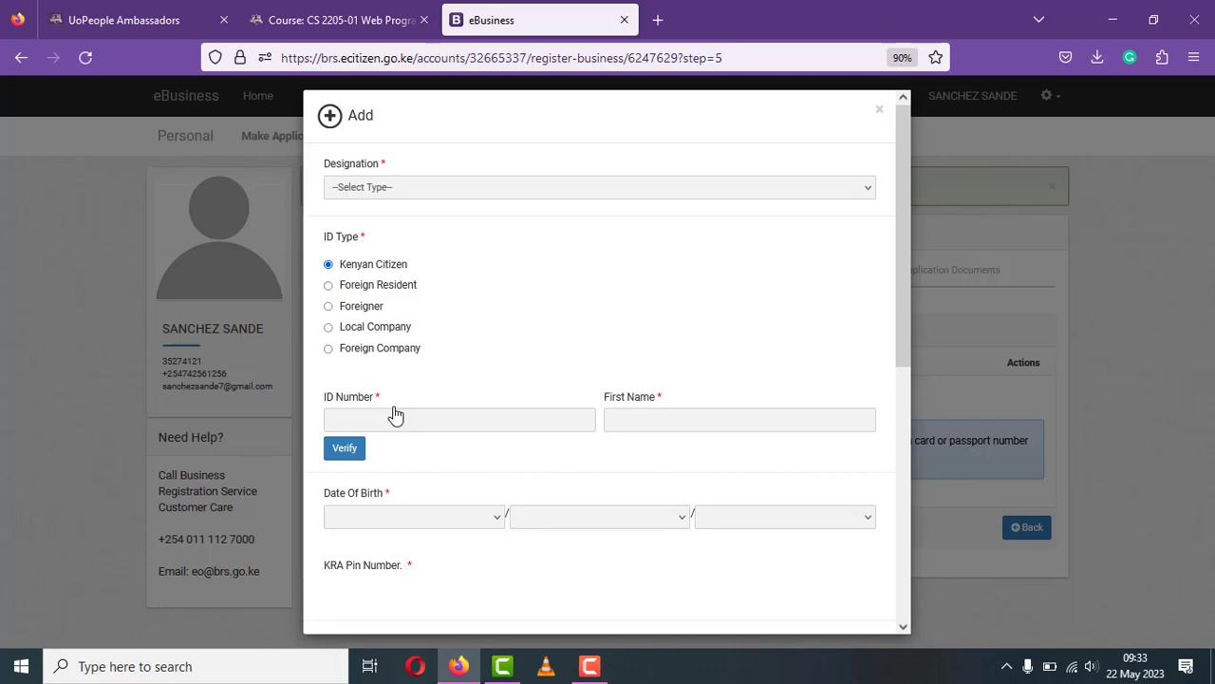
- Set the new owner's designation to Proprietor
{"action": "left_click", "coordinate": [455, 419]}
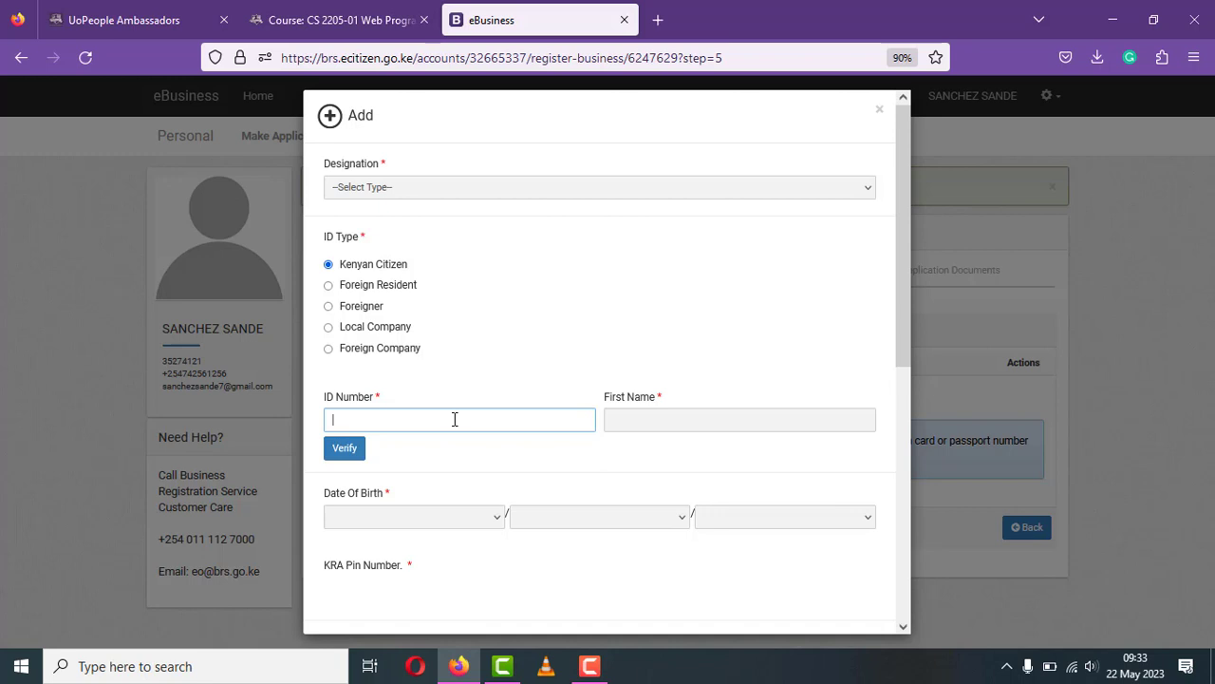
{"action": "left_click", "coordinate": [508, 197]}
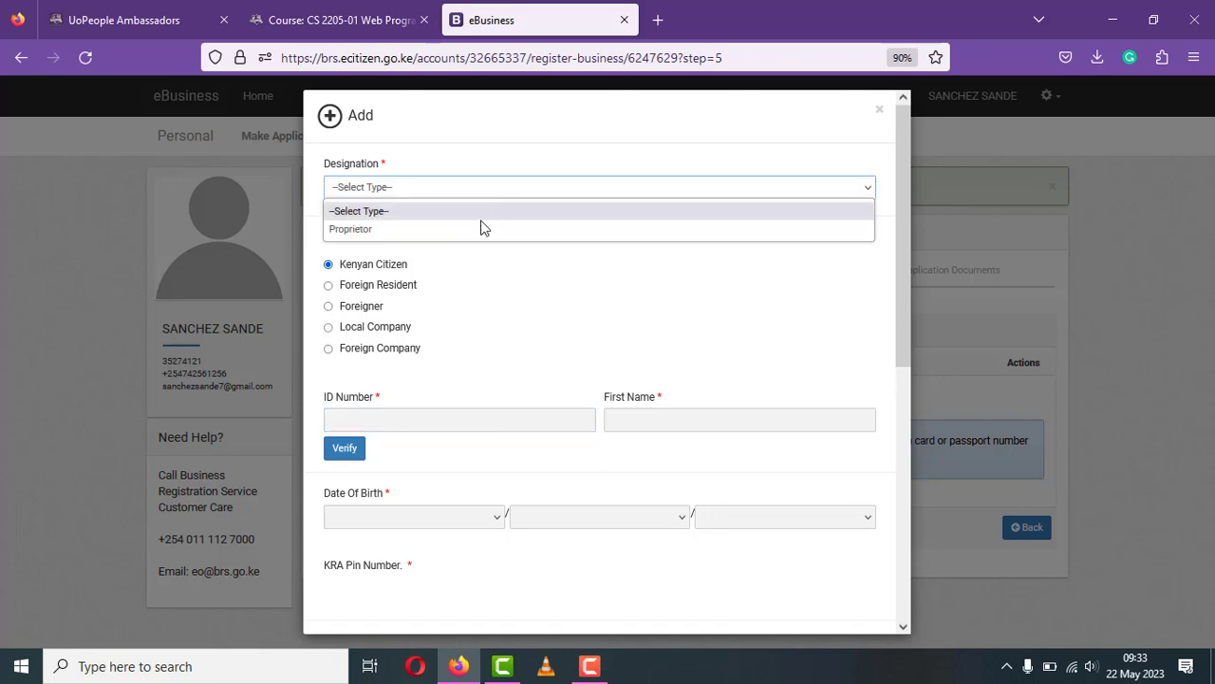
{"action": "left_click", "coordinate": [477, 228]}
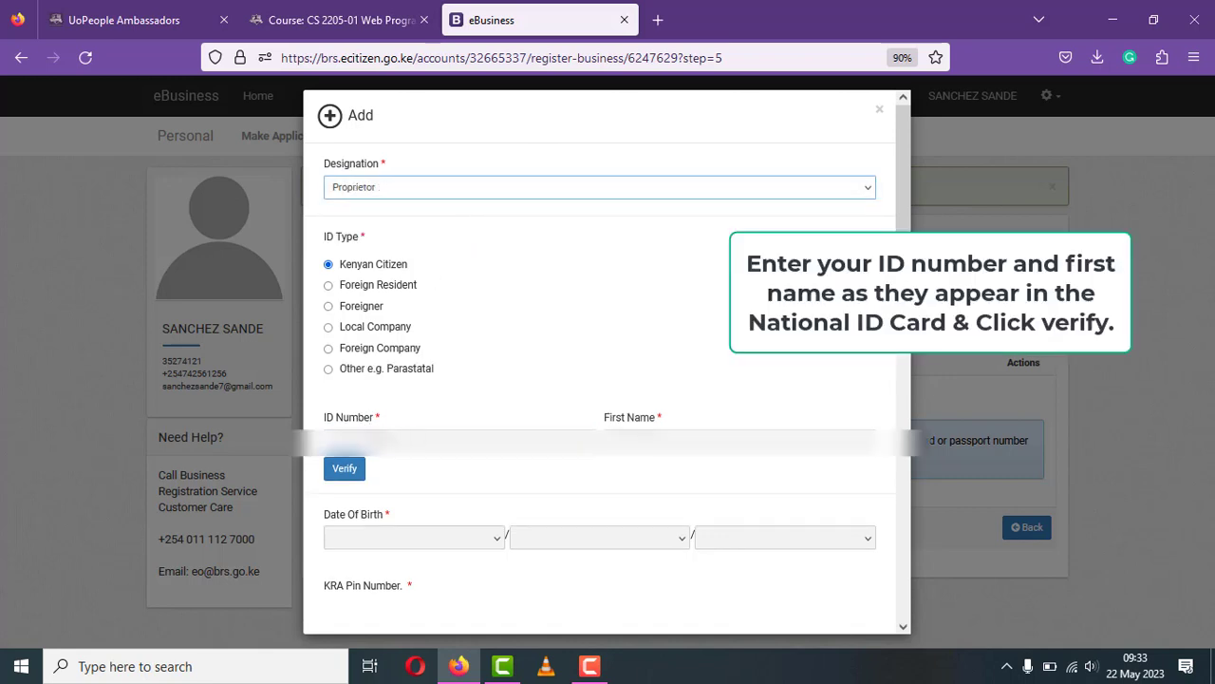
- Verify the proprietor's national ID and first name so date of birth, KRA PIN, name and gender auto-fill
{"action": "left_click", "coordinate": [456, 442]}
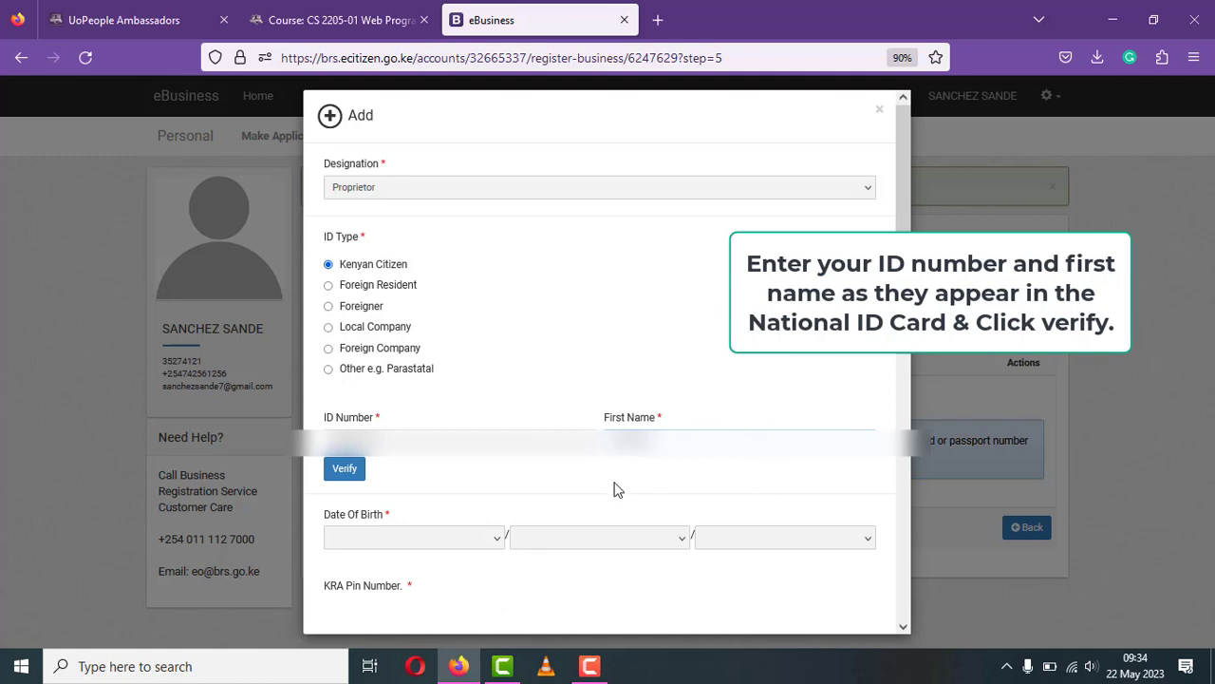
{"action": "left_click", "coordinate": [357, 478]}
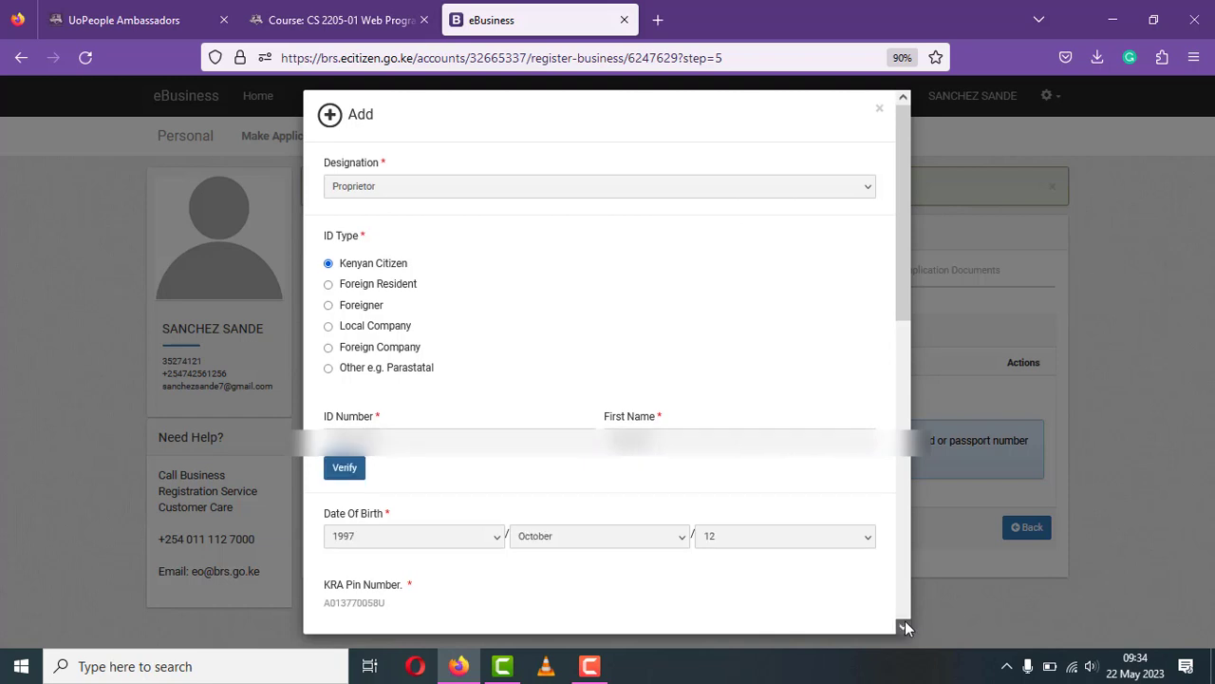
{"action": "scroll", "coordinate": [905, 627], "scroll_direction": "down", "scroll_amount": 3}
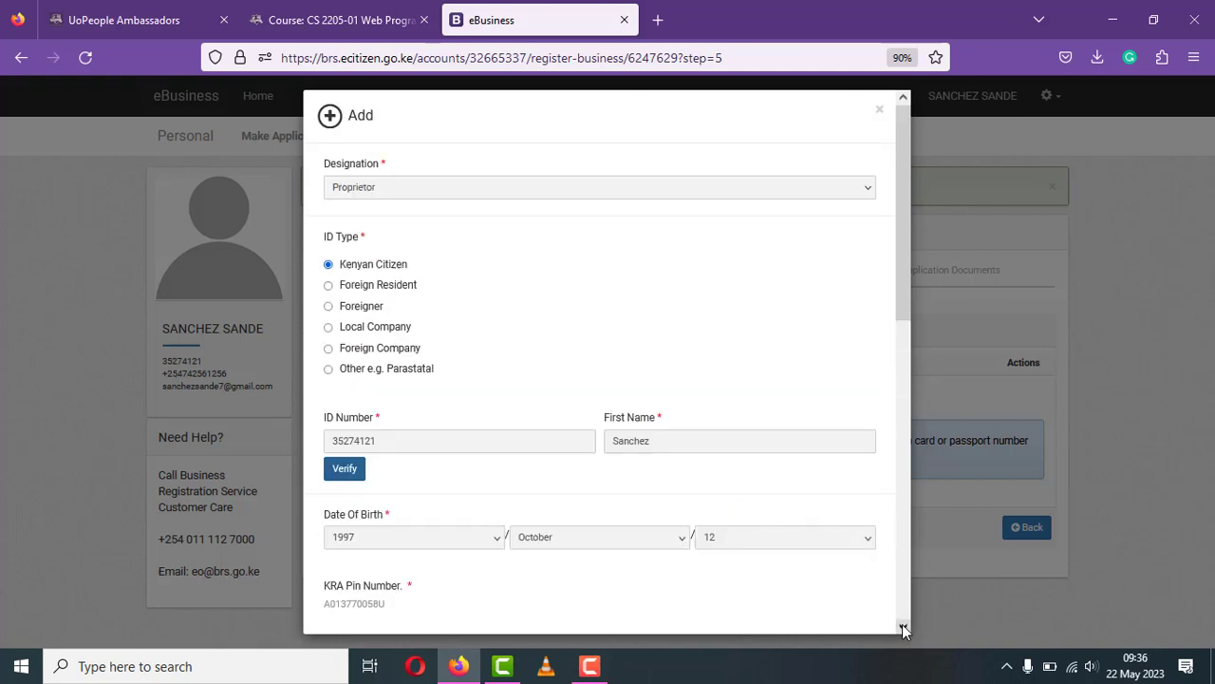
{"action": "left_click", "coordinate": [902, 629]}
- Copy the proprietor's auto-filled KRA PIN from the form and open a blank Firefox tab
{"action": "left_click", "coordinate": [902, 628]}
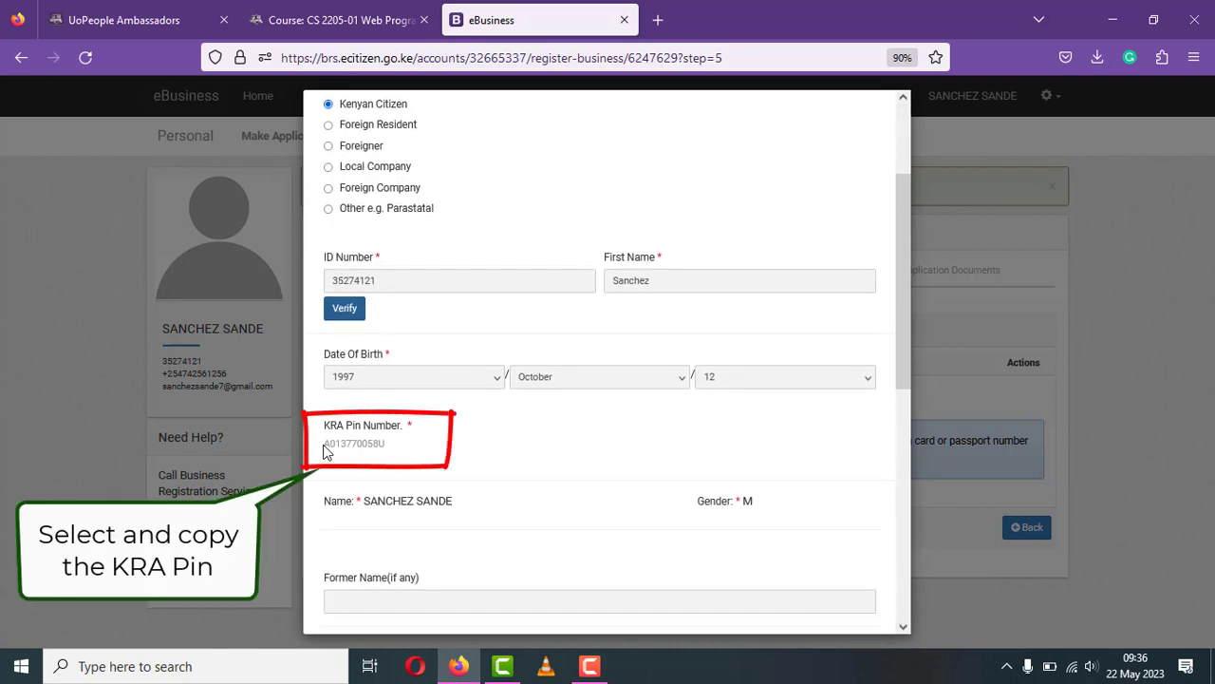
{"action": "left_click_drag", "start_coordinate": [322, 452], "coordinate": [388, 442]}
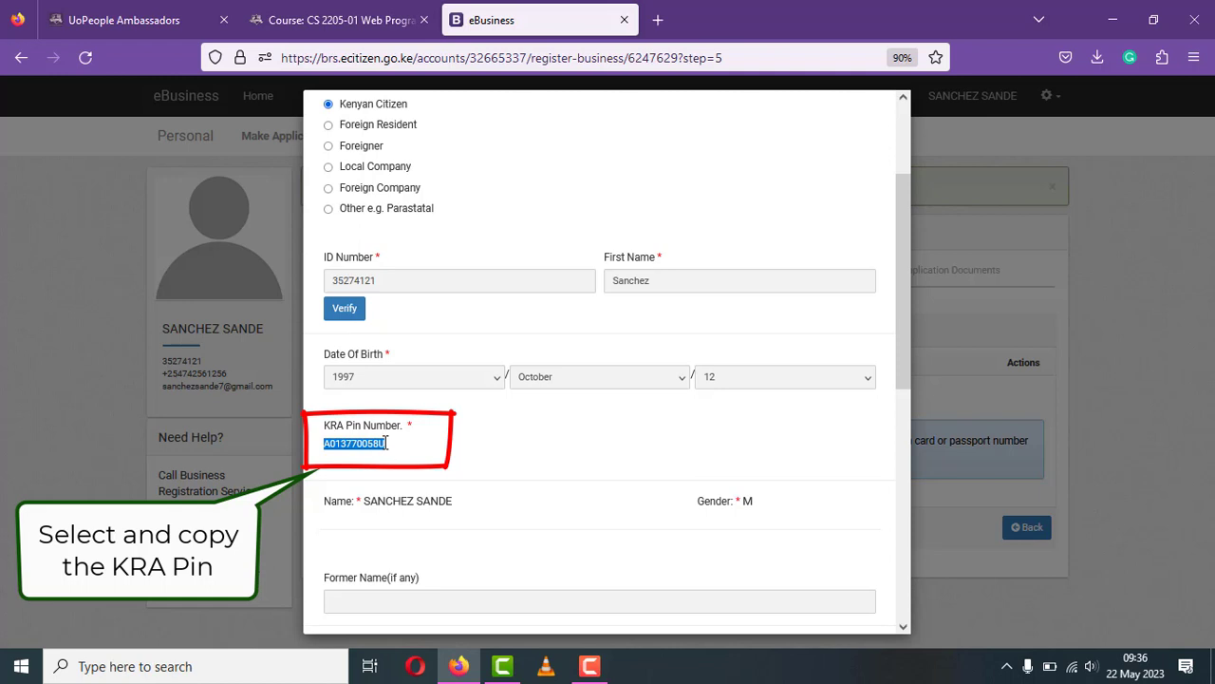
{"action": "right_click", "coordinate": [380, 442]}
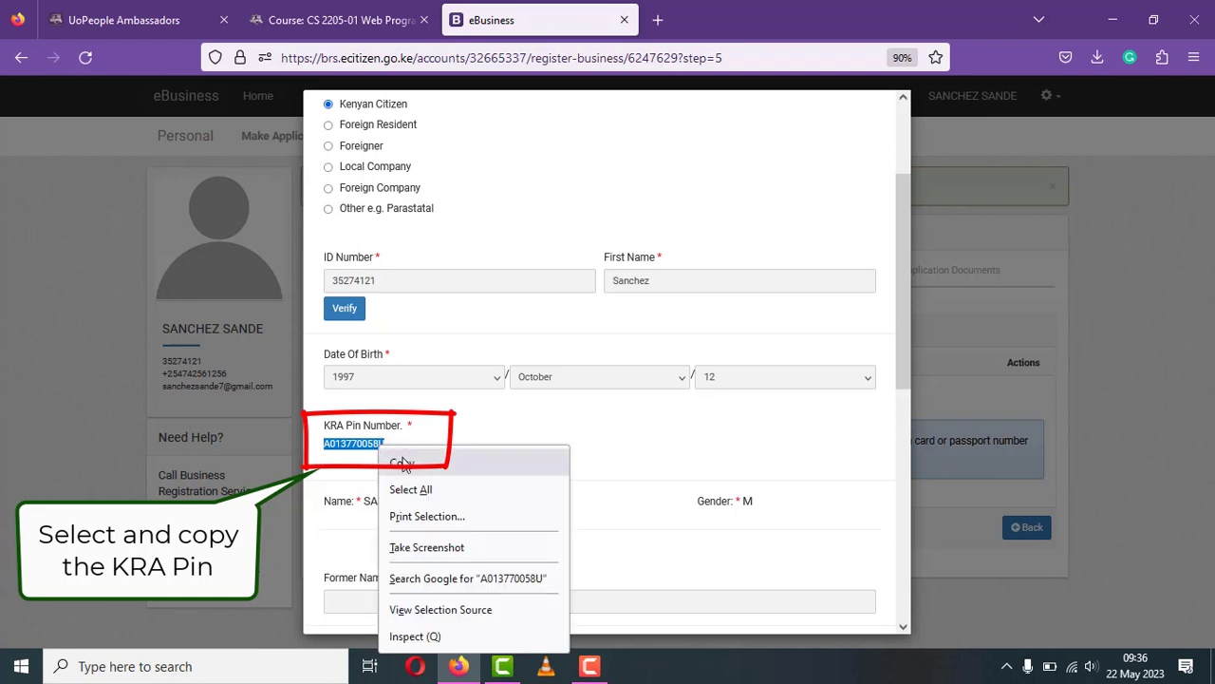
{"action": "left_click", "coordinate": [402, 461]}
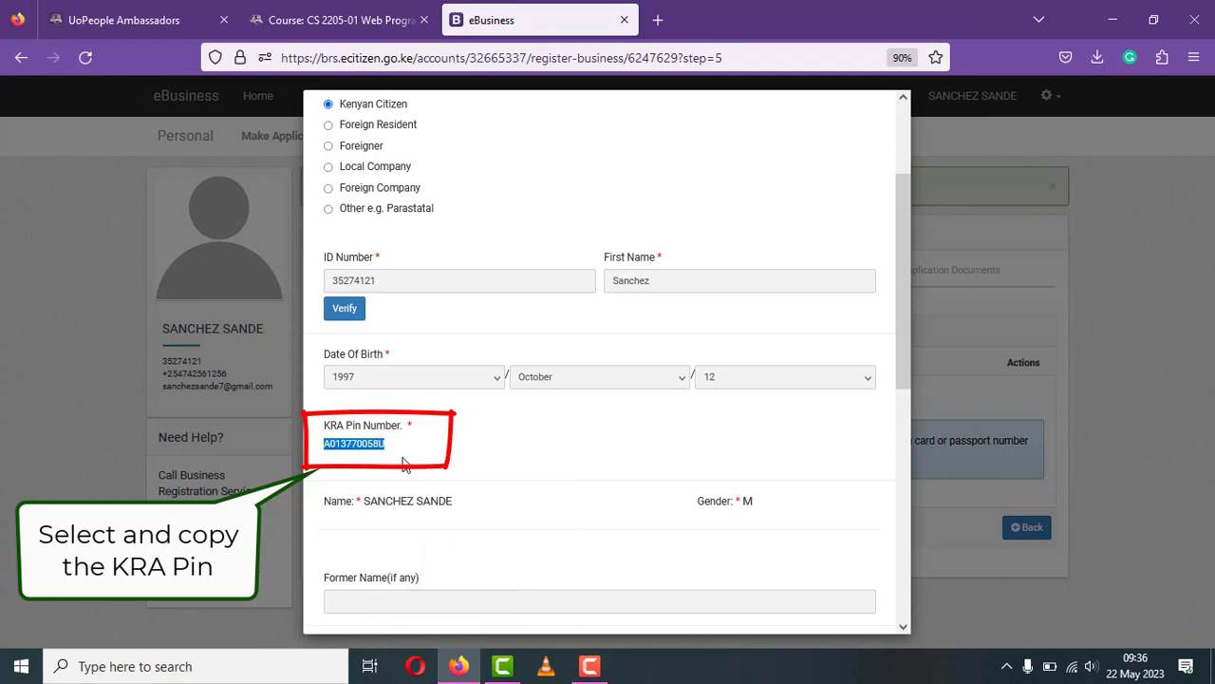
{"action": "left_click", "coordinate": [658, 20]}
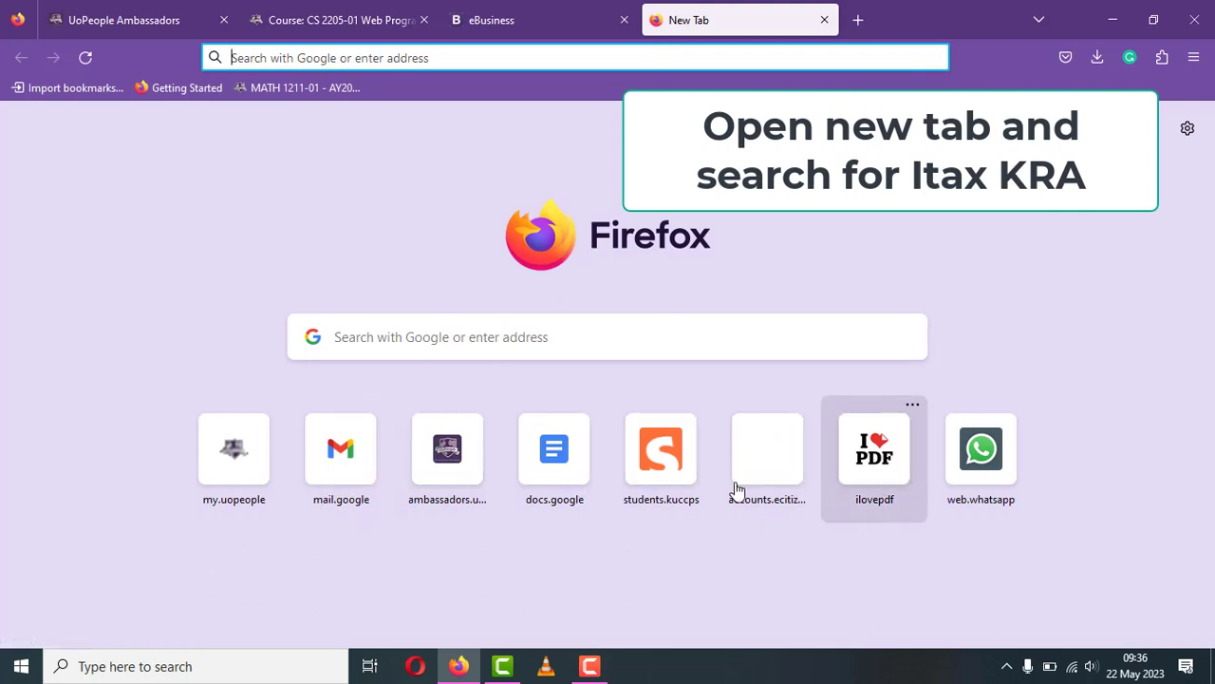
- Load itax.kra.go.ke from the 'itax' address-bar suggestion and scroll down the home page
{"action": "left_click", "coordinate": [518, 59]}
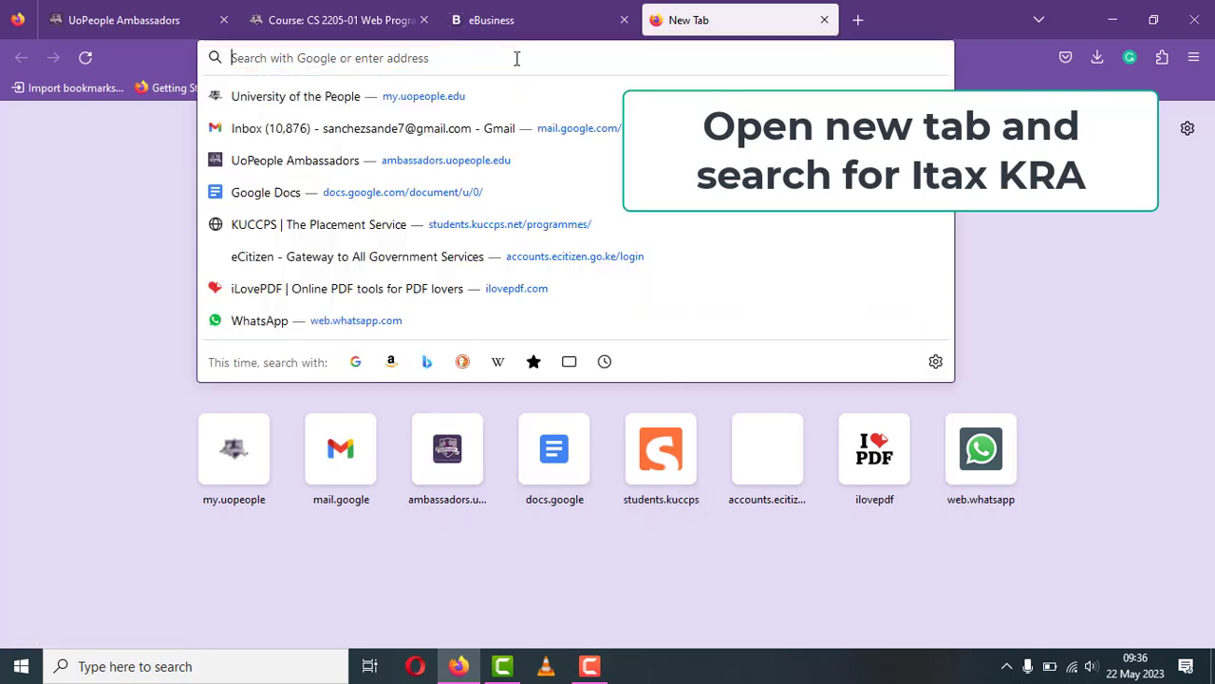
{"action": "type", "text": "itax.kra.go.ke/"}
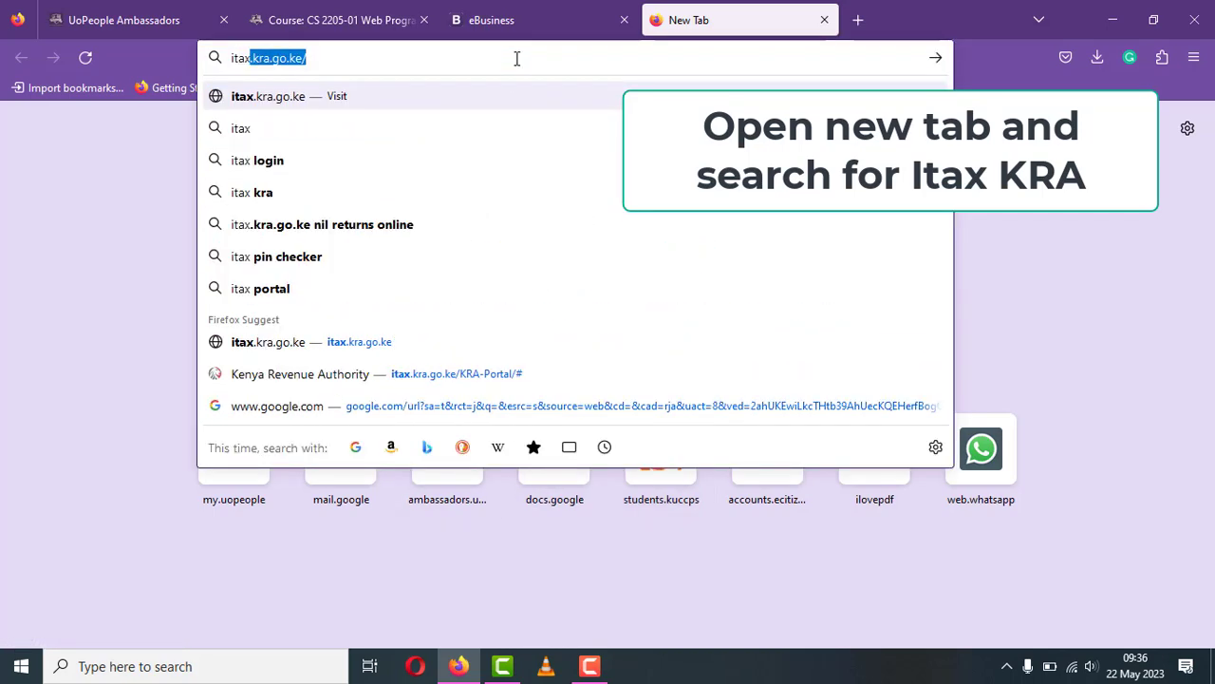
{"action": "left_click", "coordinate": [443, 97]}
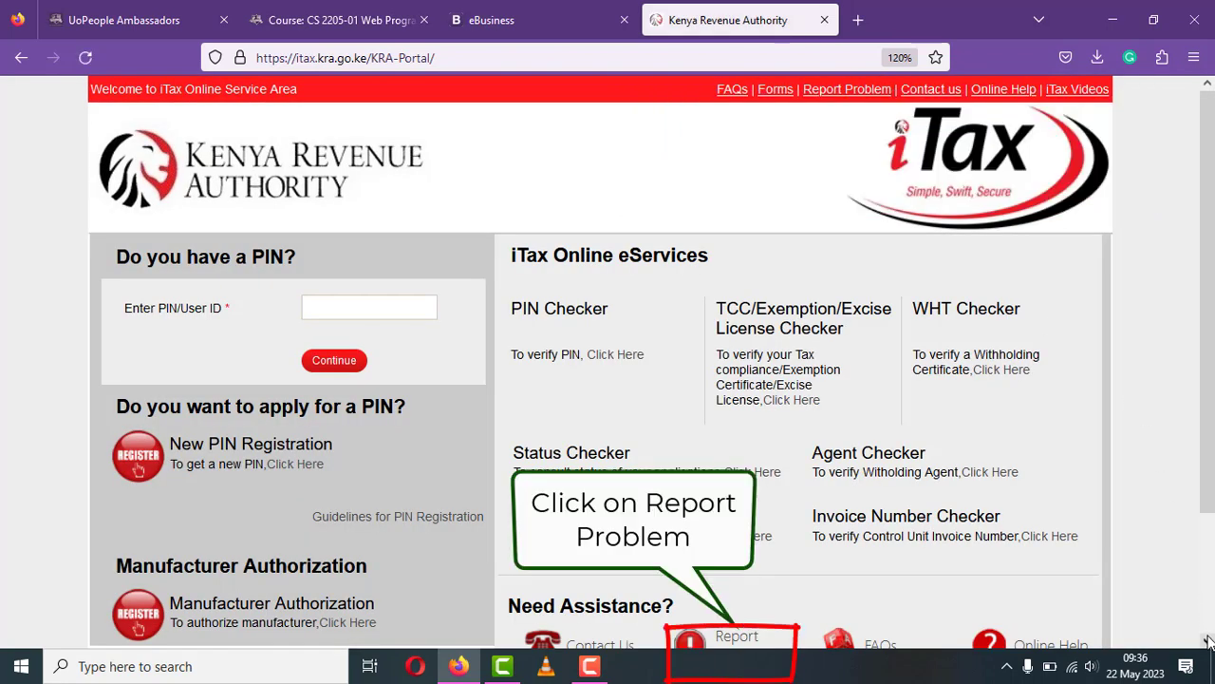
{"action": "scroll", "coordinate": [1206, 641], "scroll_direction": "down", "scroll_amount": 3}
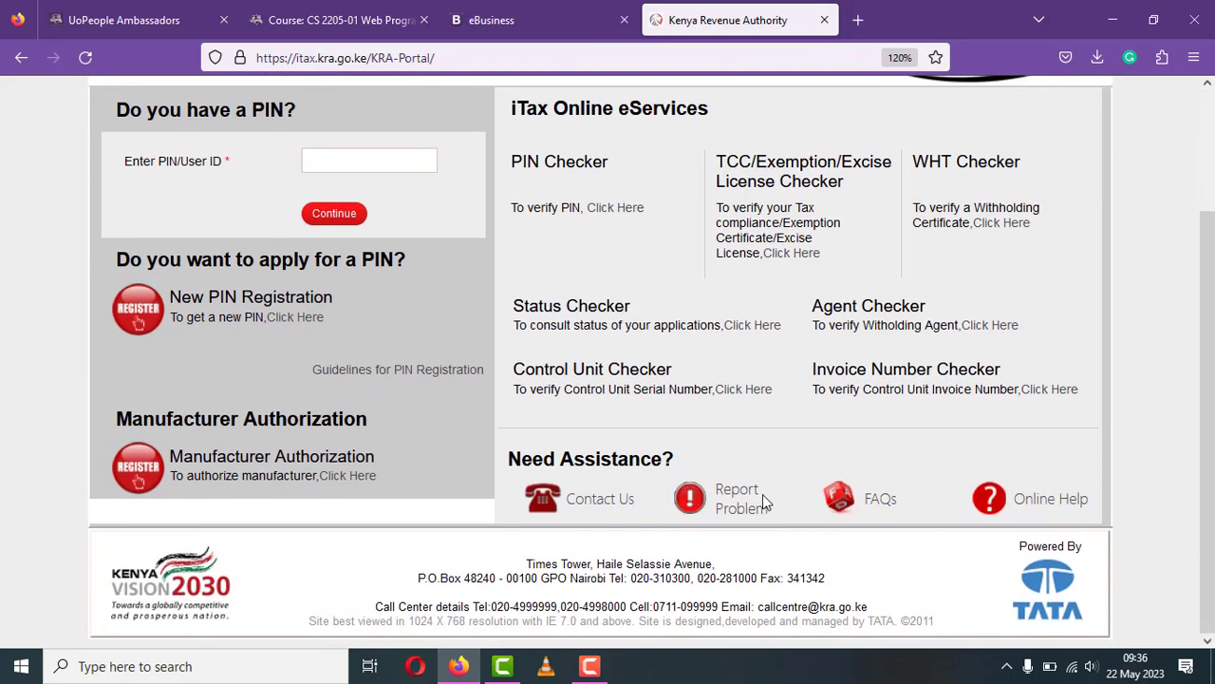
- Open the Report Problem form and paste the copied KRA PIN into the PIN field
{"action": "left_click", "coordinate": [748, 511]}
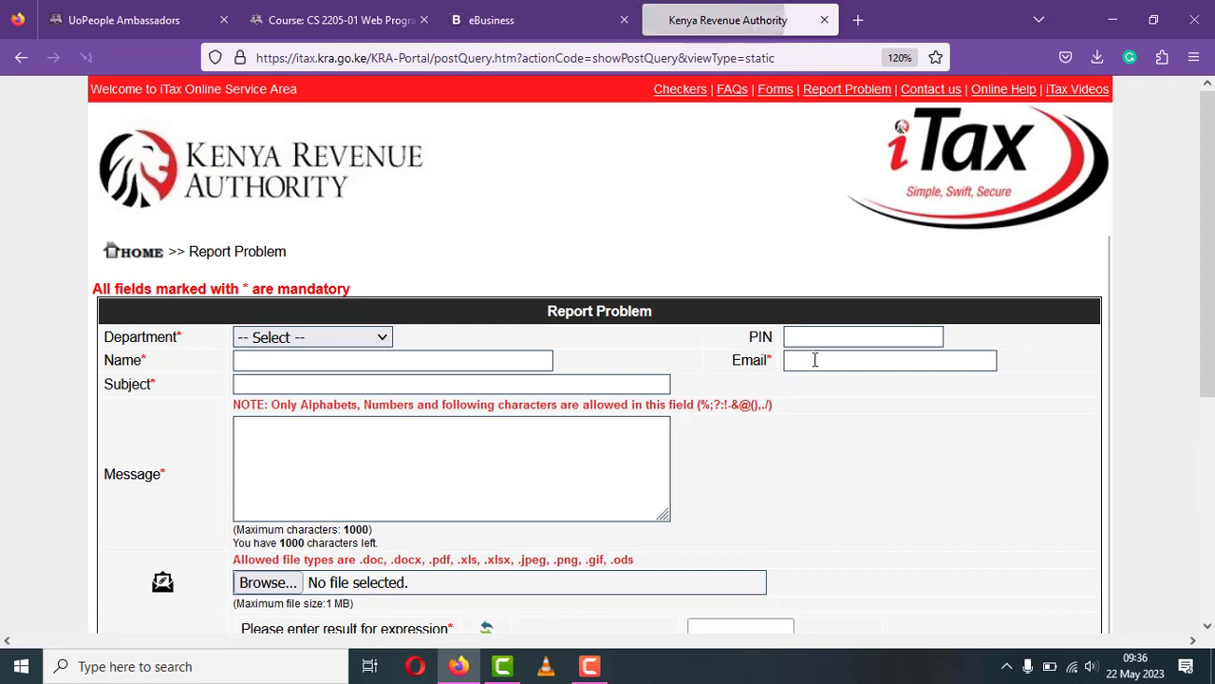
{"action": "left_click", "coordinate": [809, 340]}
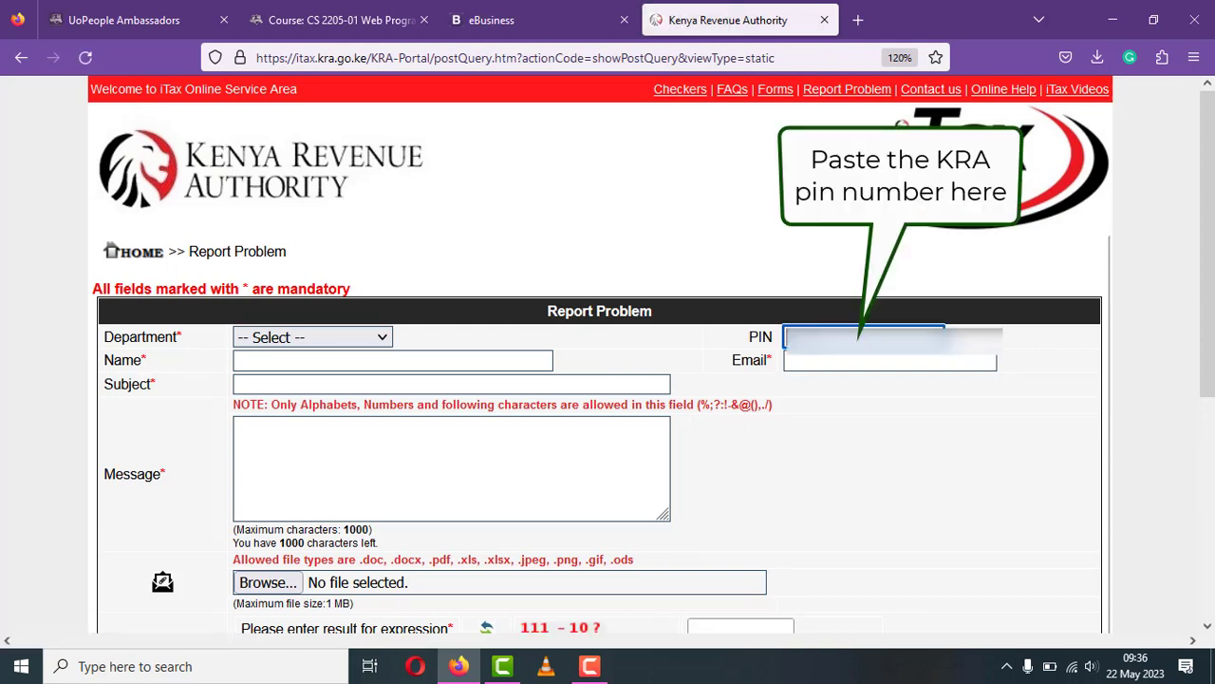
{"action": "key", "text": "ctrl+v"}
{"action": "left_click", "coordinate": [1048, 373]}
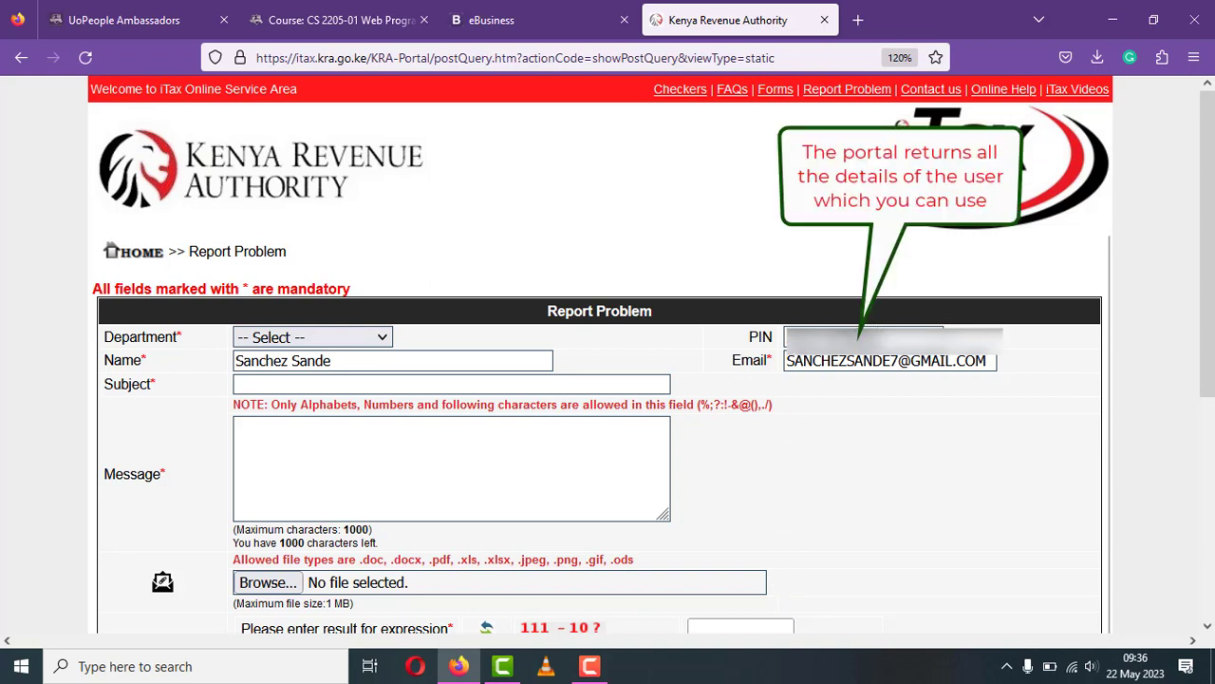
- Check the owner's auto-filled name and e-mail fields
{"action": "left_click", "coordinate": [880, 363]}
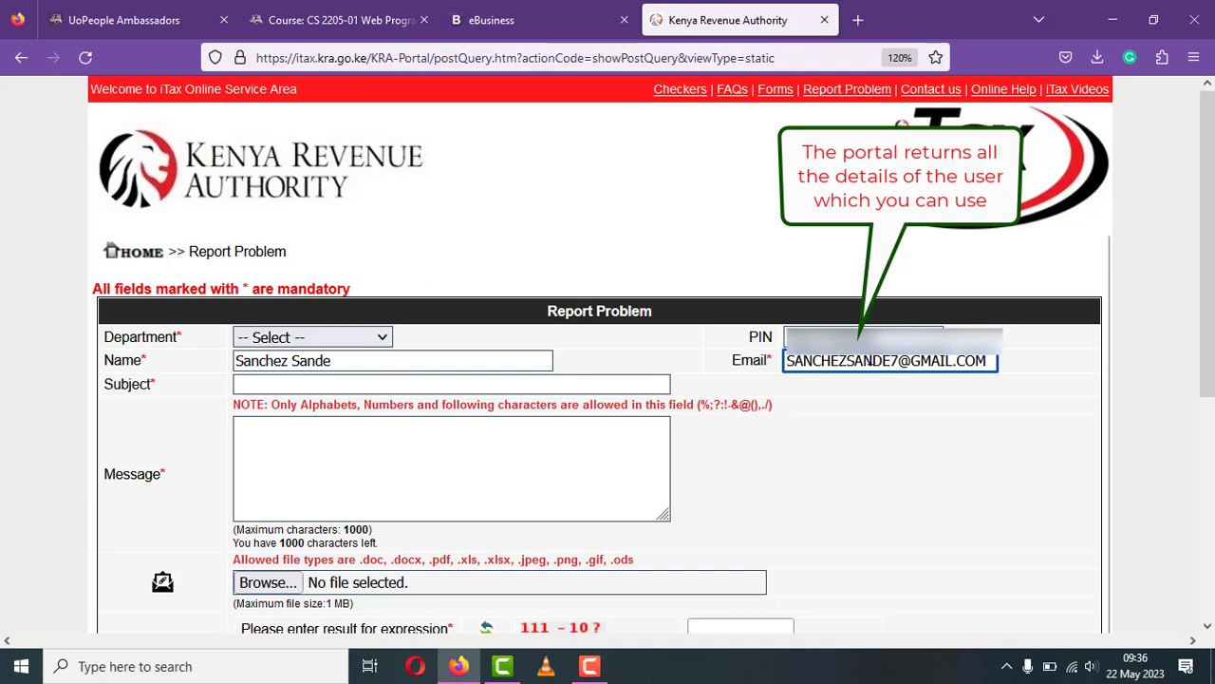
{"action": "left_click", "coordinate": [859, 337]}
{"action": "left_click", "coordinate": [862, 361]}
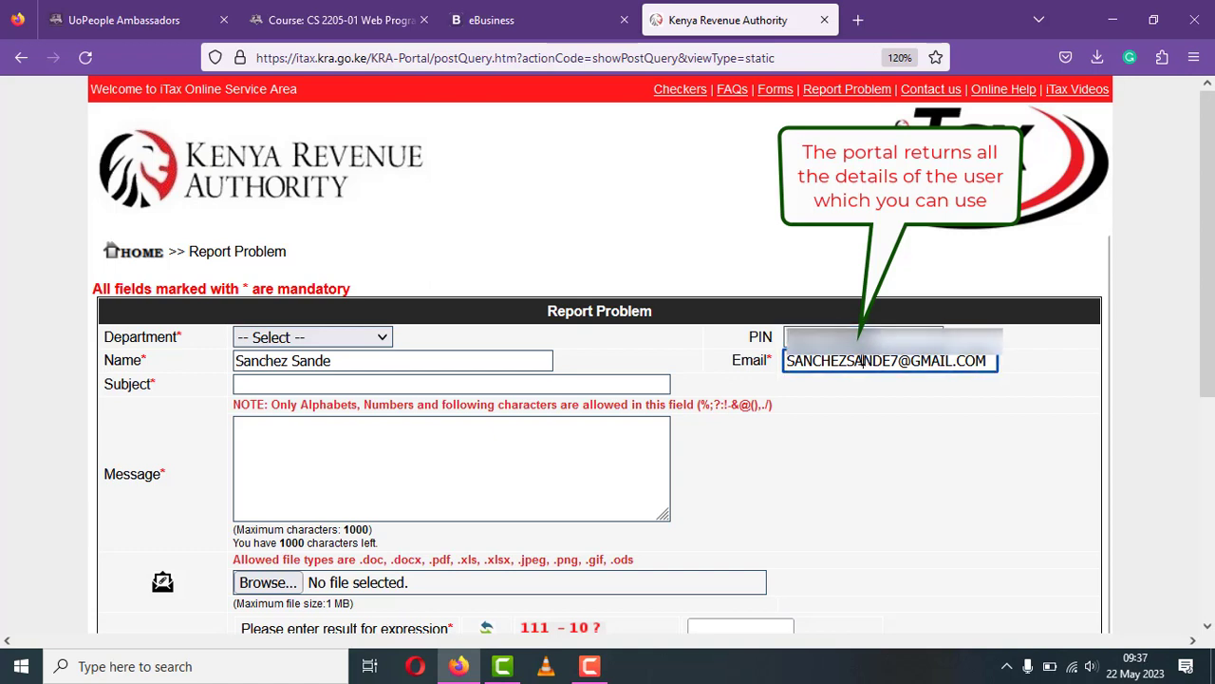